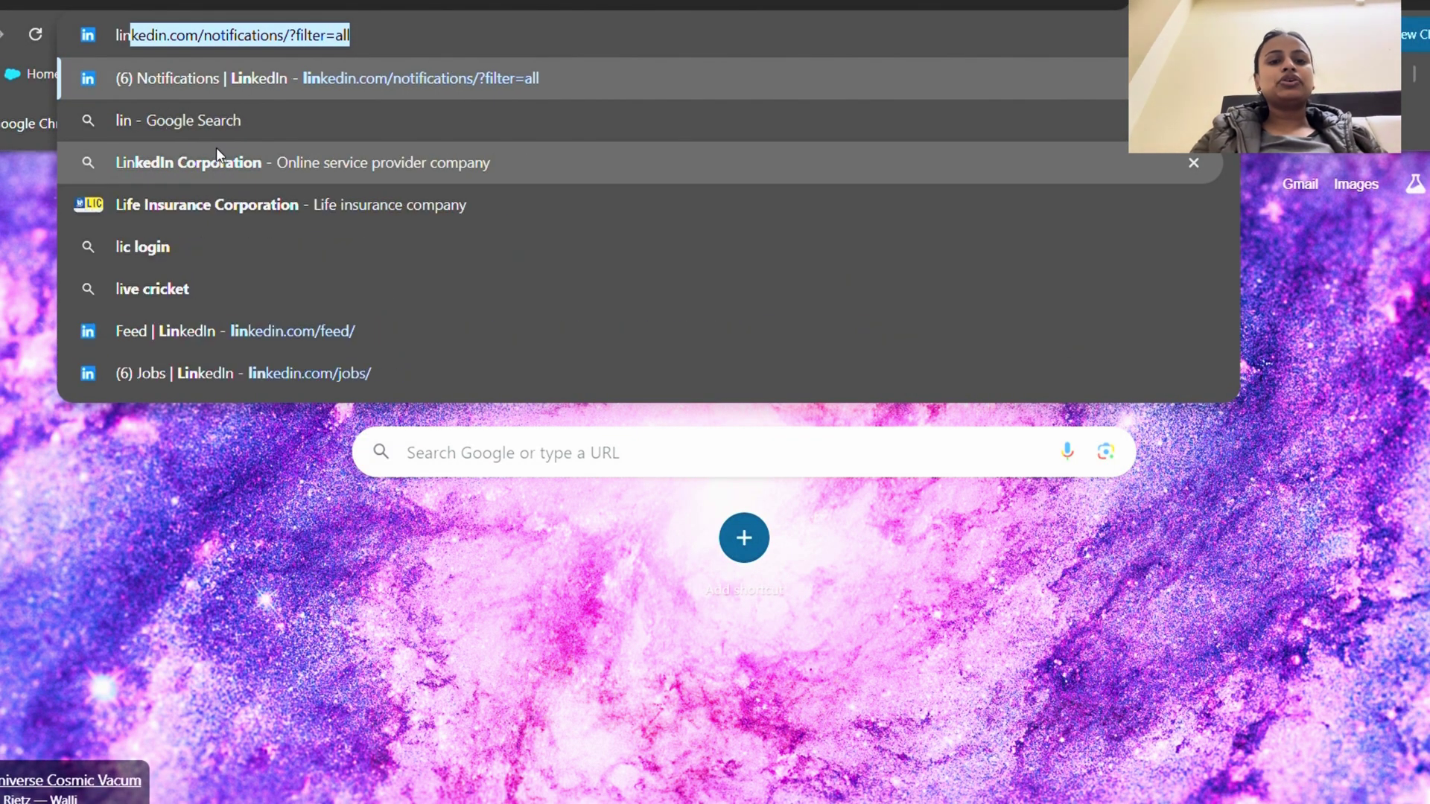
type("k")
Go to linkedin.com/notifications and briefly open and close the Me account menu.
key("Return")
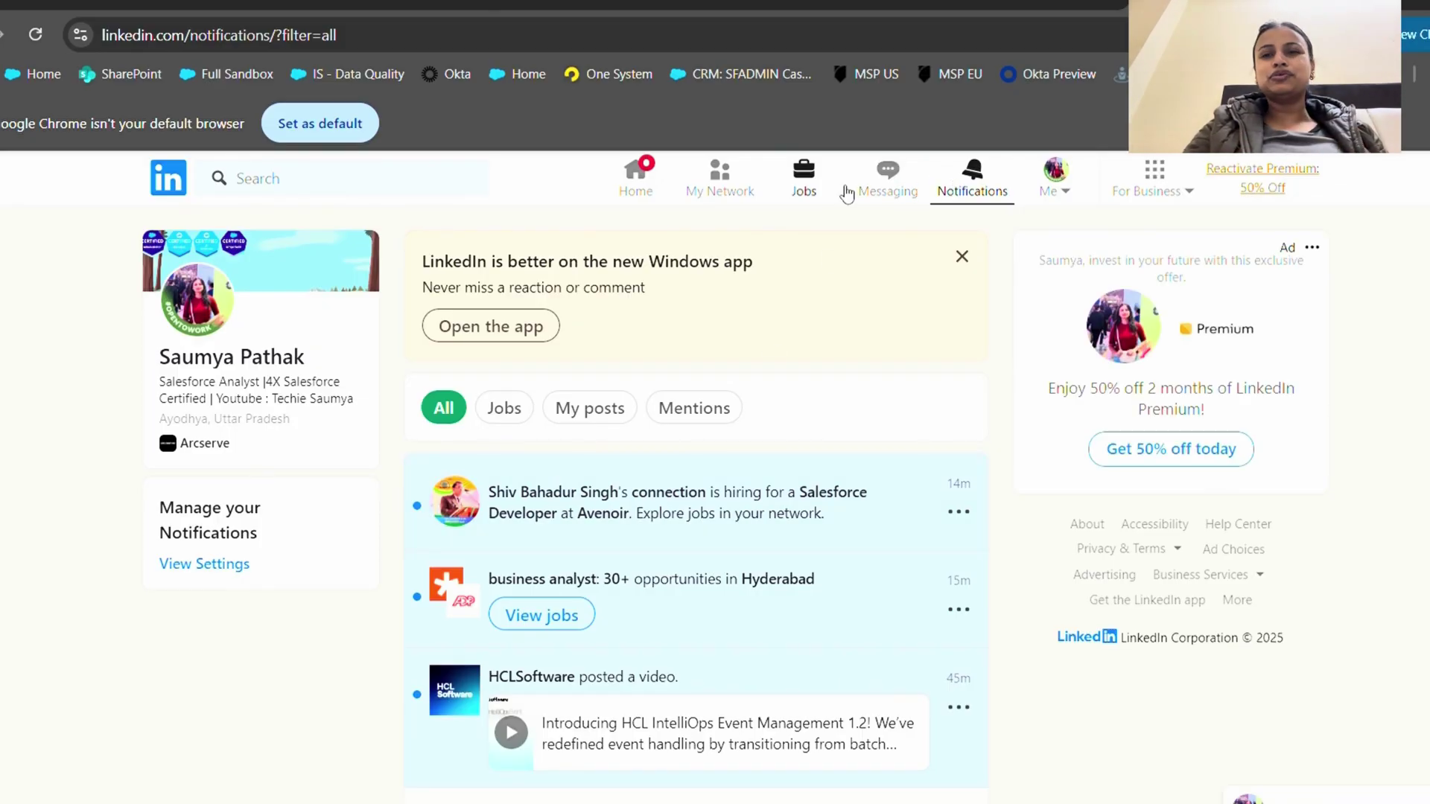
left_click(1051, 174)
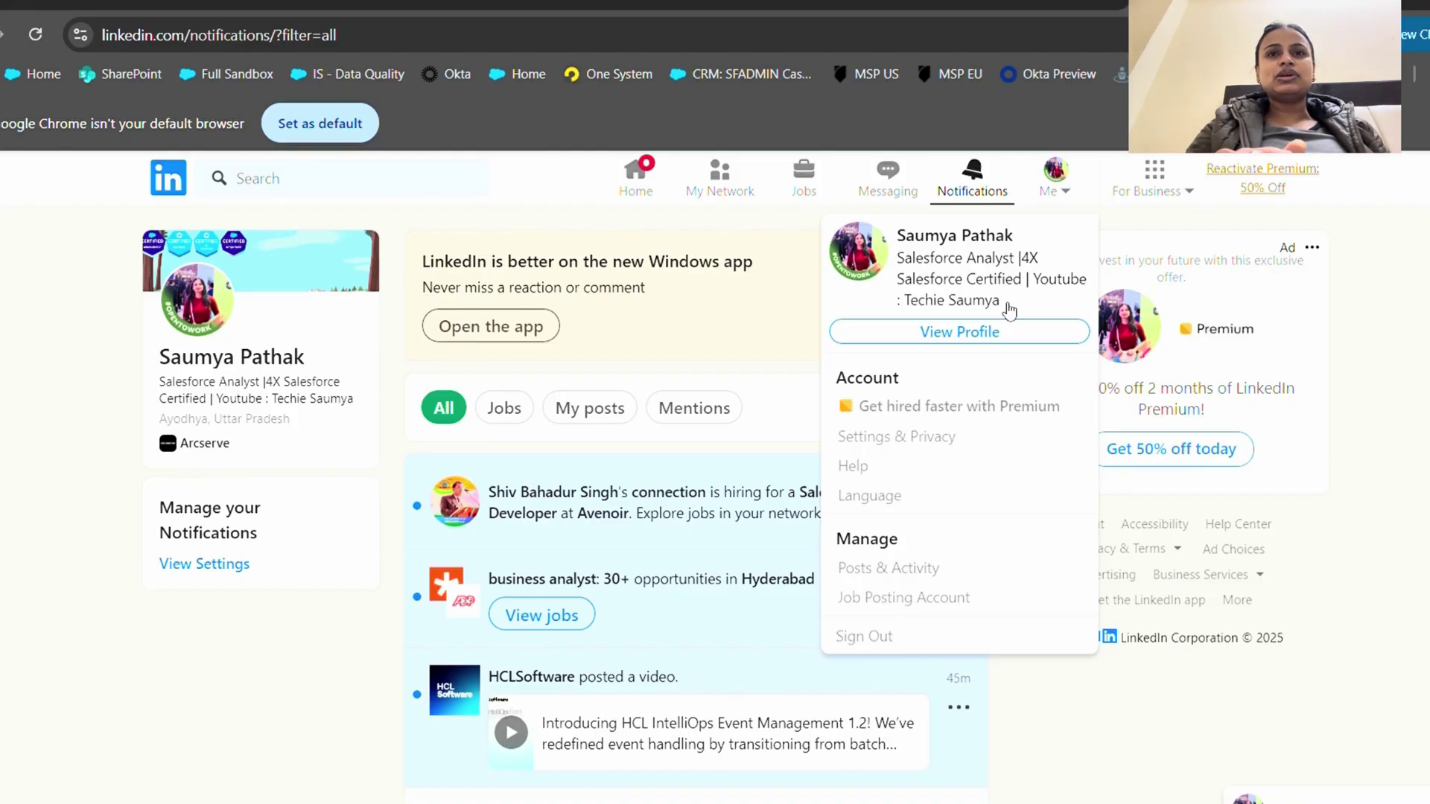
left_click(1161, 257)
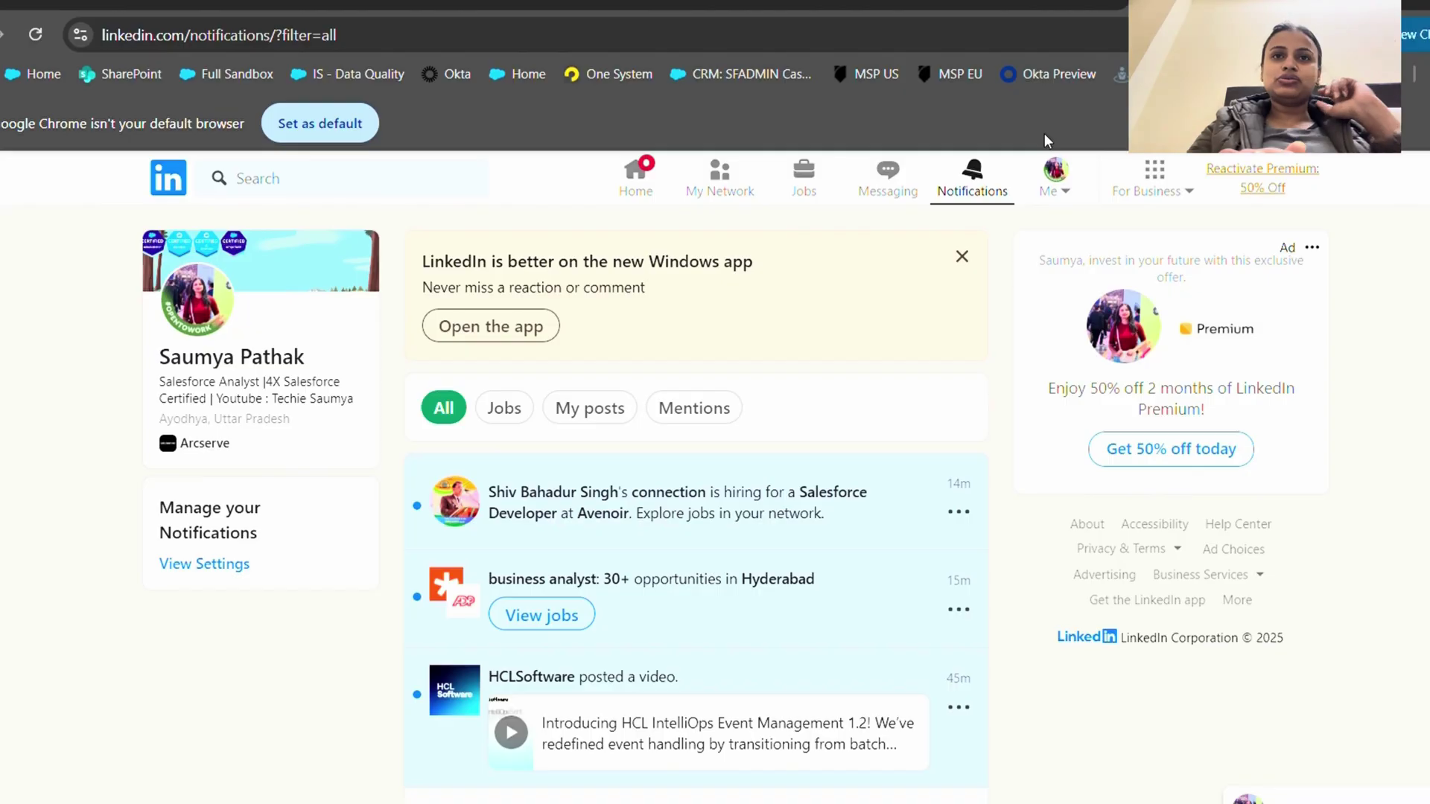
Search Jobs for IBM in India and note the first listing's 2-4 years experience requirement.
left_click(806, 182)
left_click(226, 185)
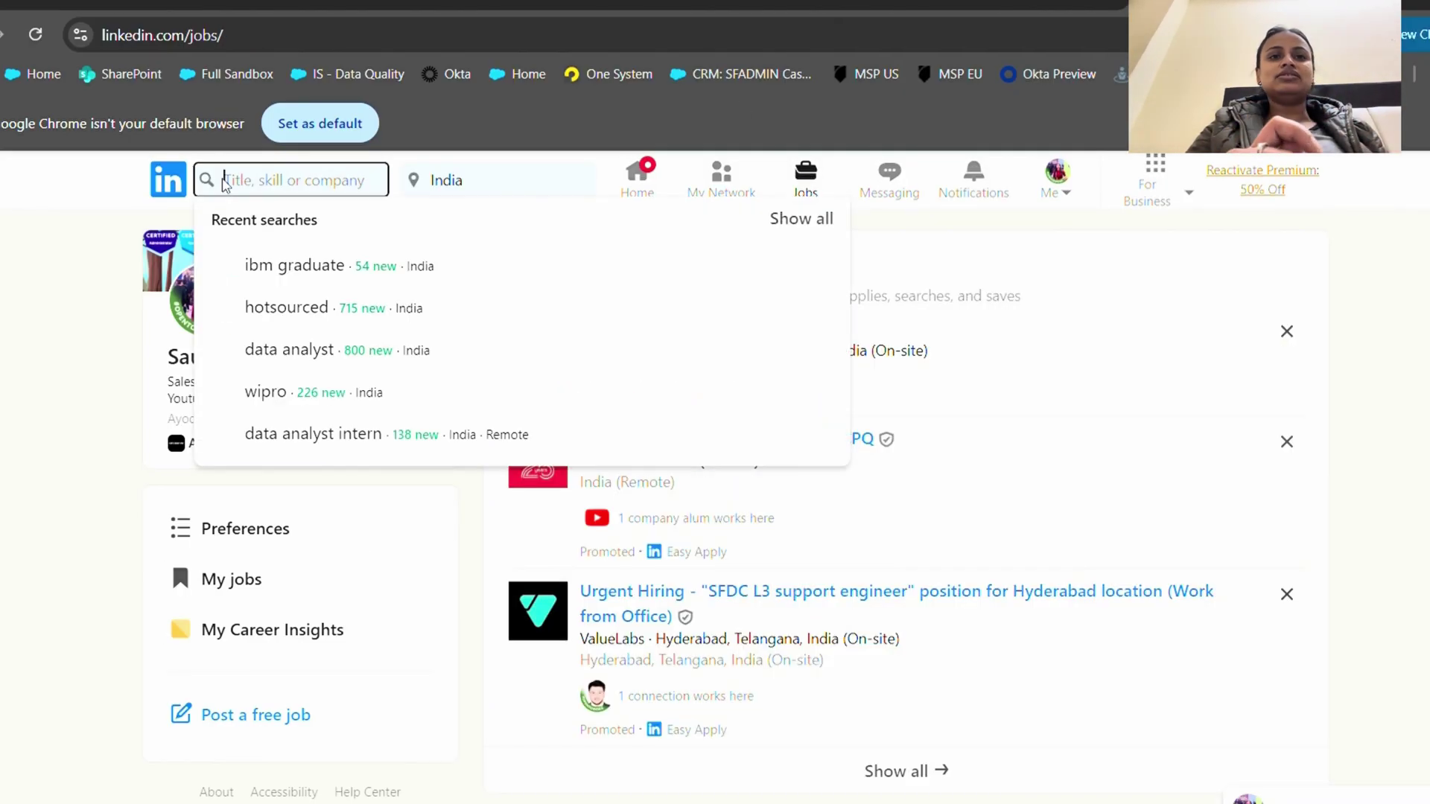
type("I")
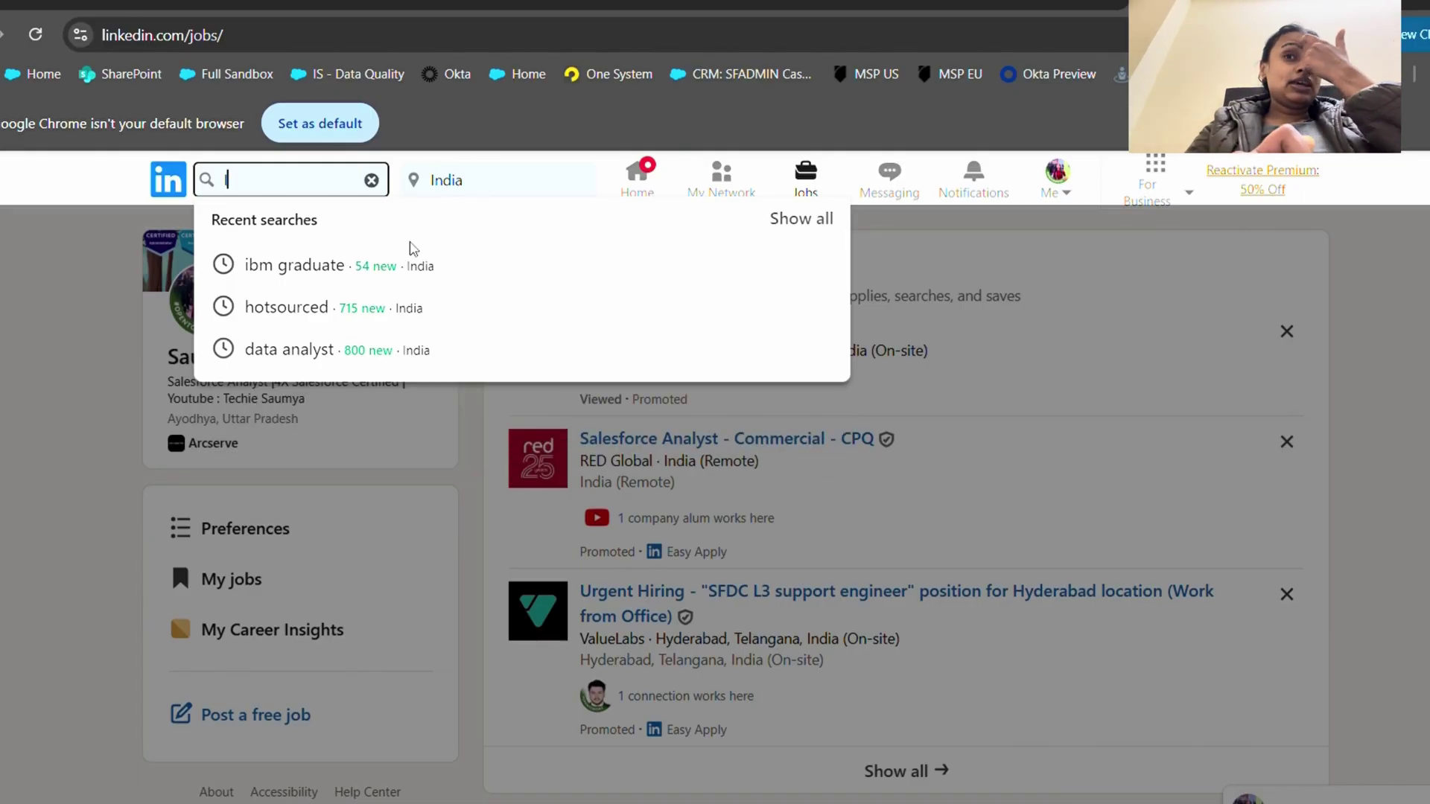
type("BM")
key("Return")
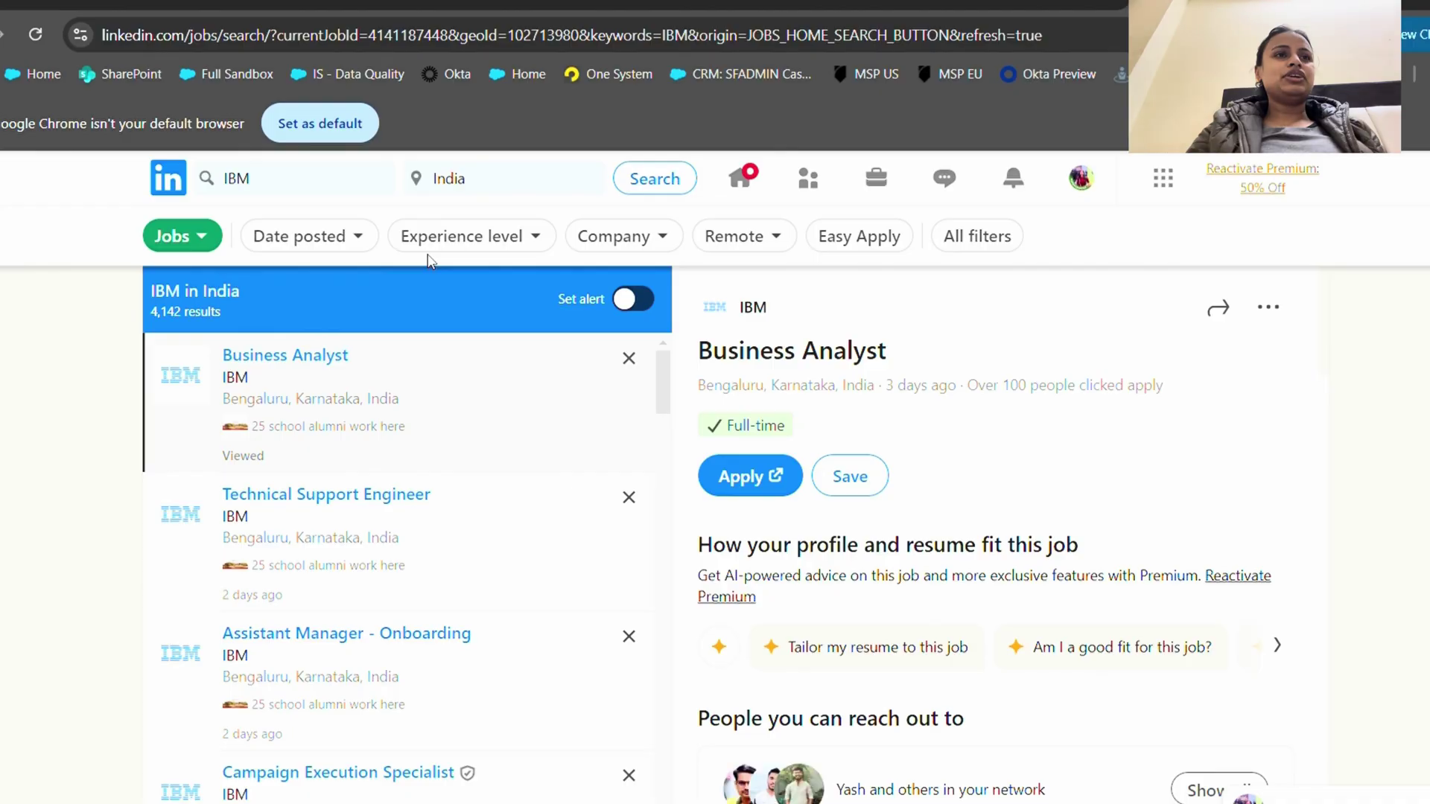
scroll(823, 570, "down", 1)
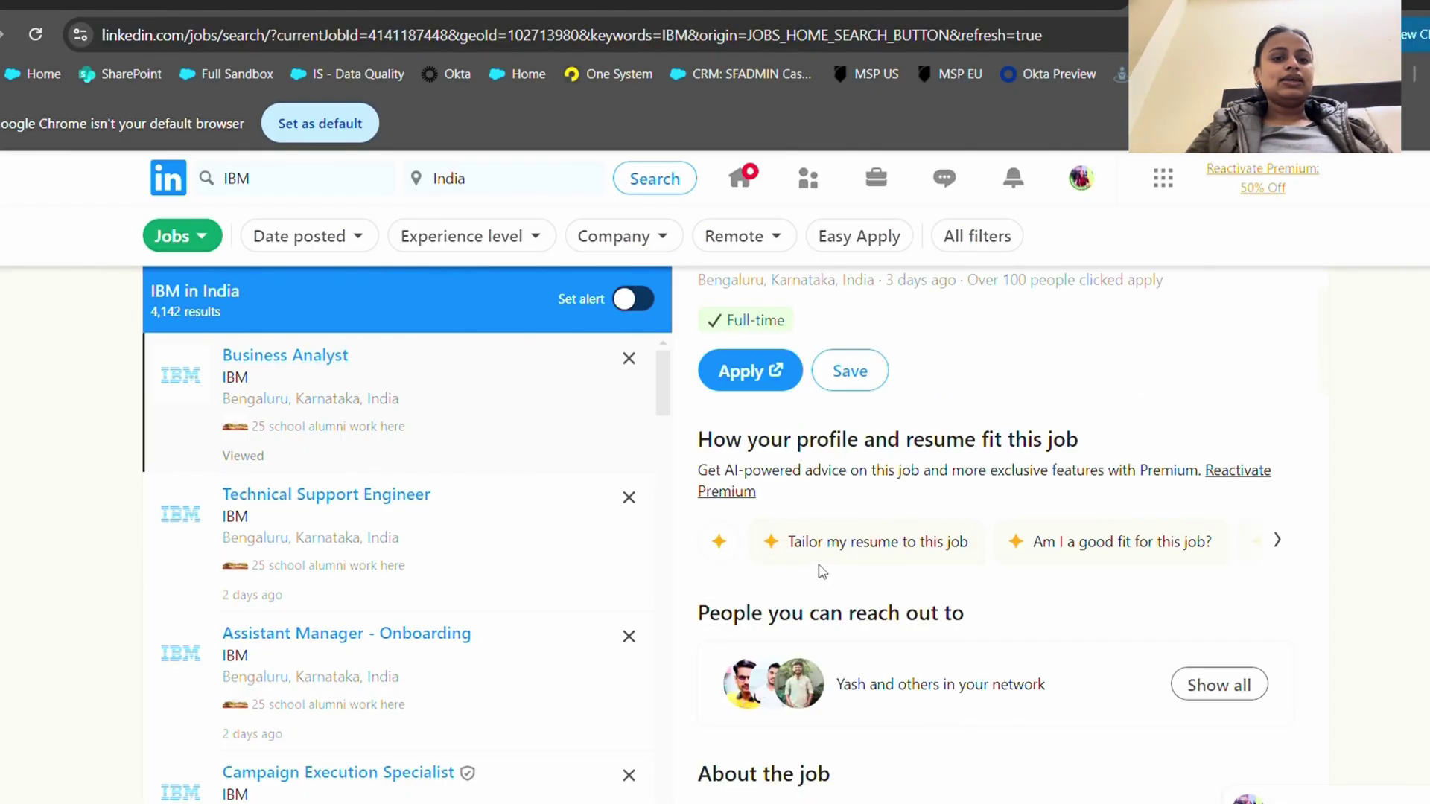
scroll(809, 573, "down", 4)
scroll(805, 575, "down", 3)
scroll(787, 608, "down", 1)
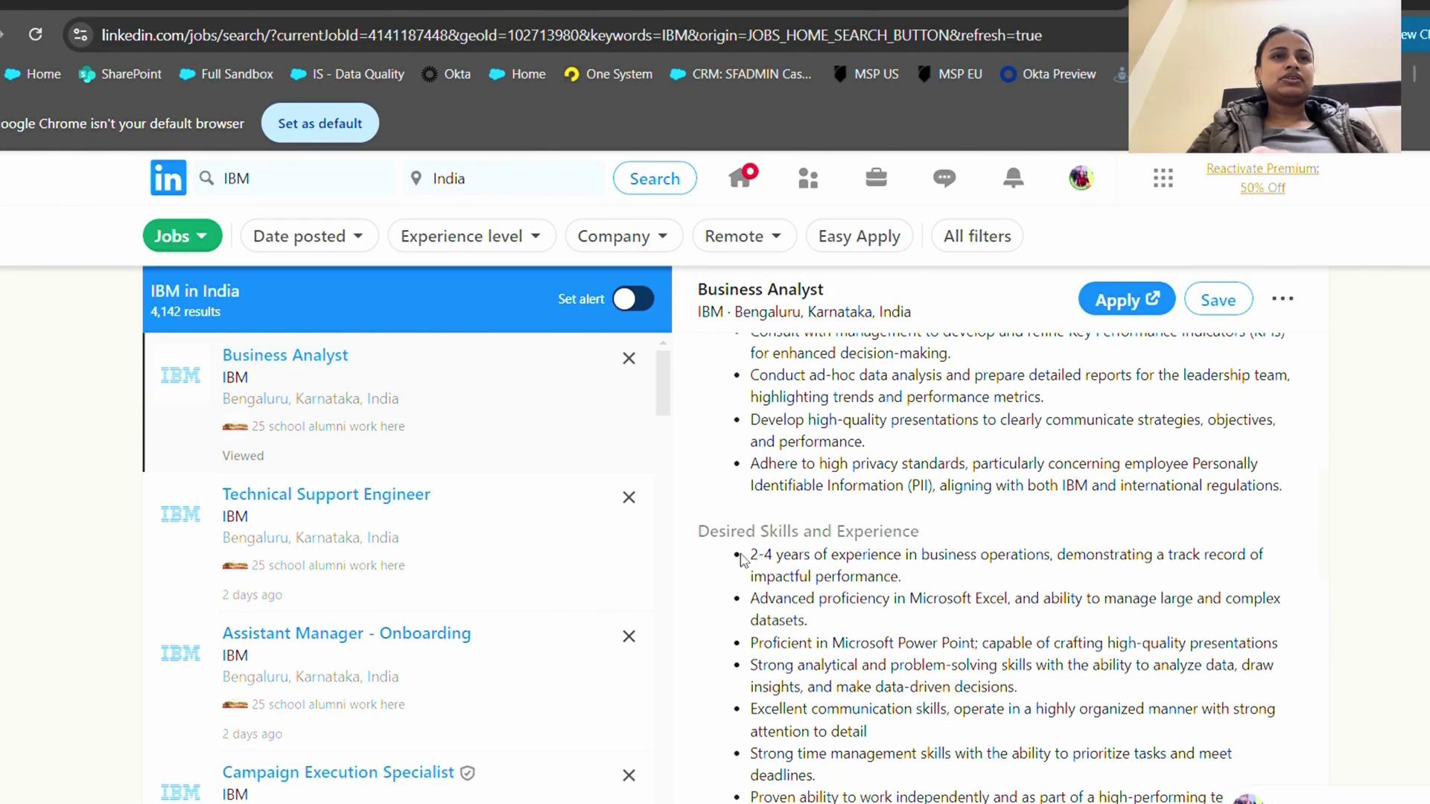
left_click_drag(740, 559, 923, 599)
left_click(890, 598)
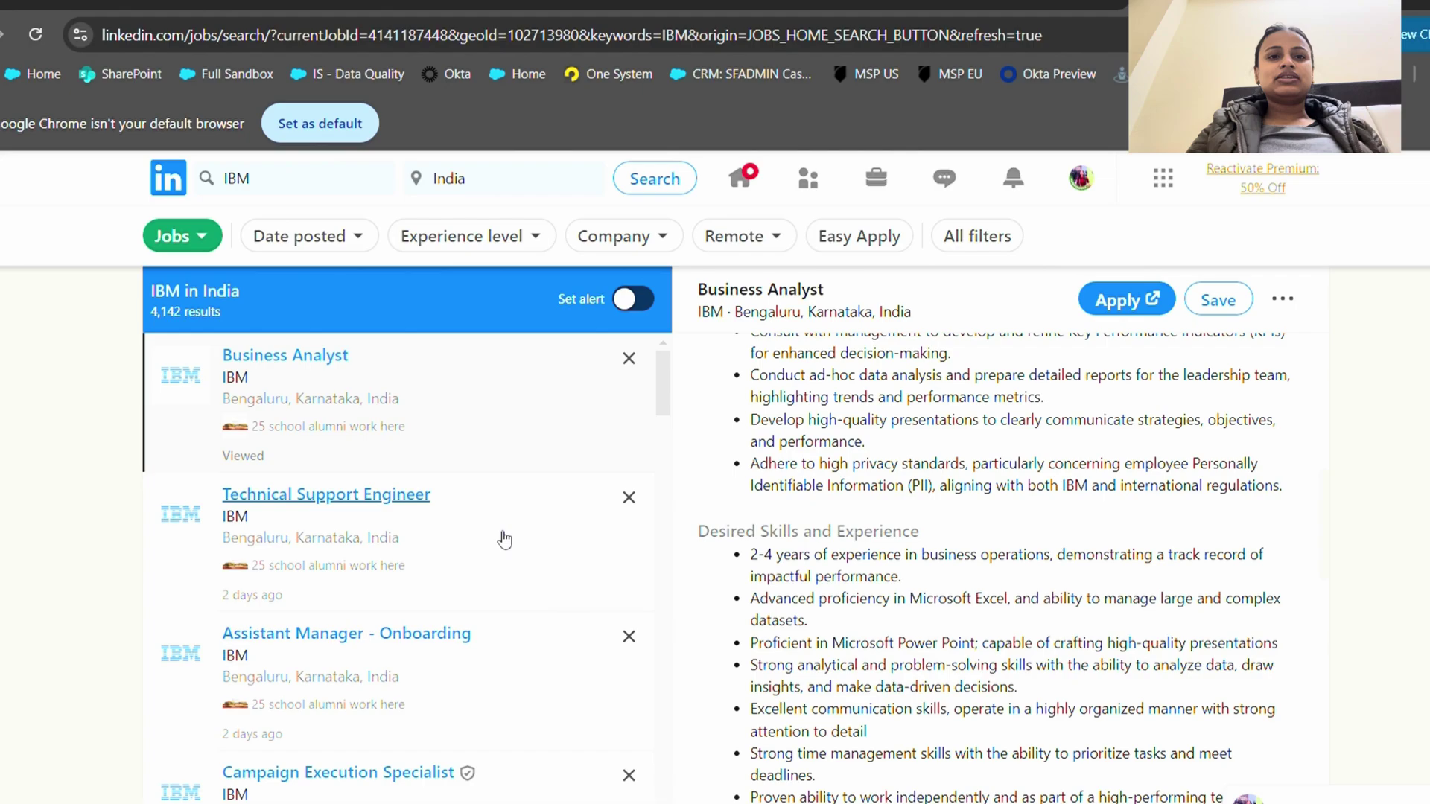
scroll(427, 523, "down", 1)
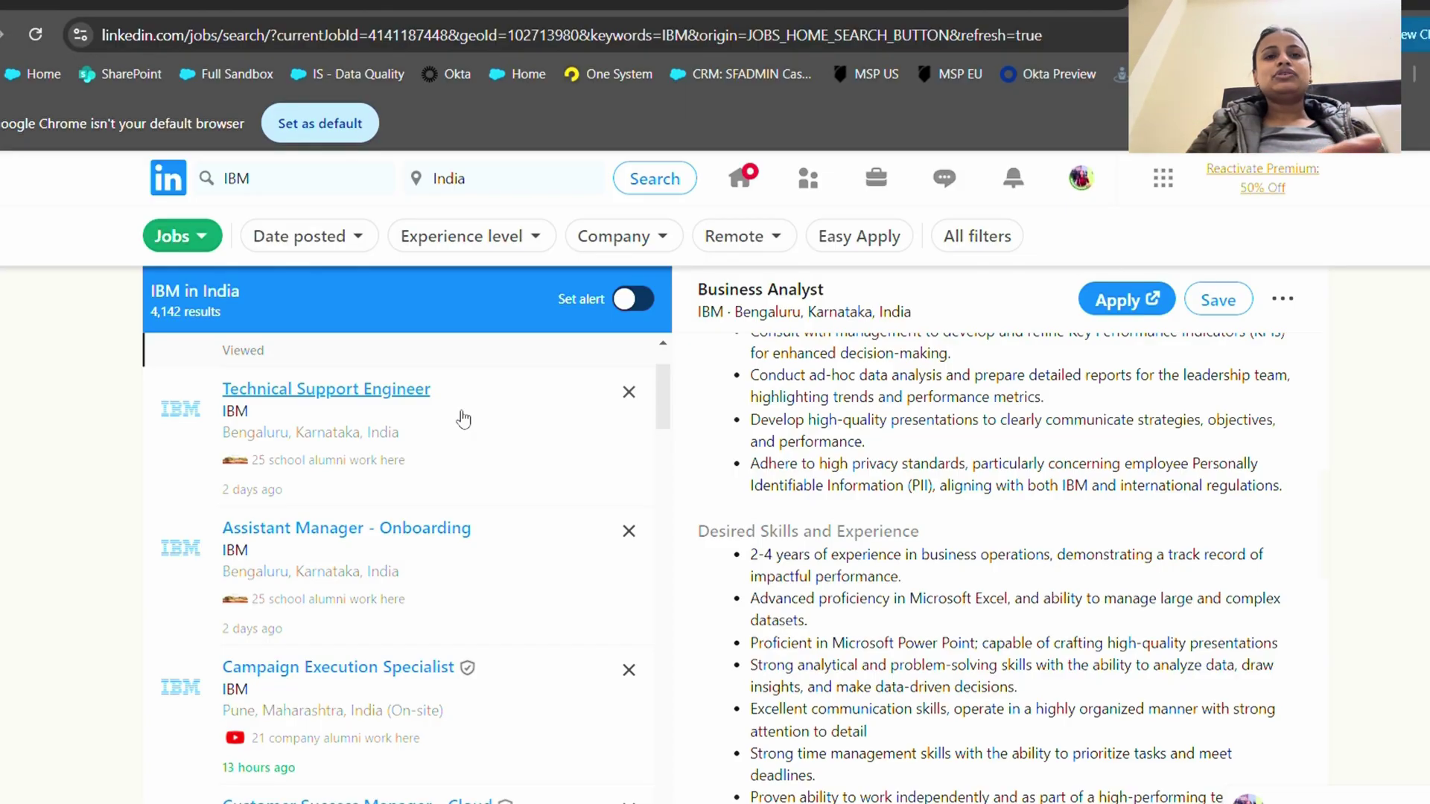
scroll(519, 400, "down", 1)
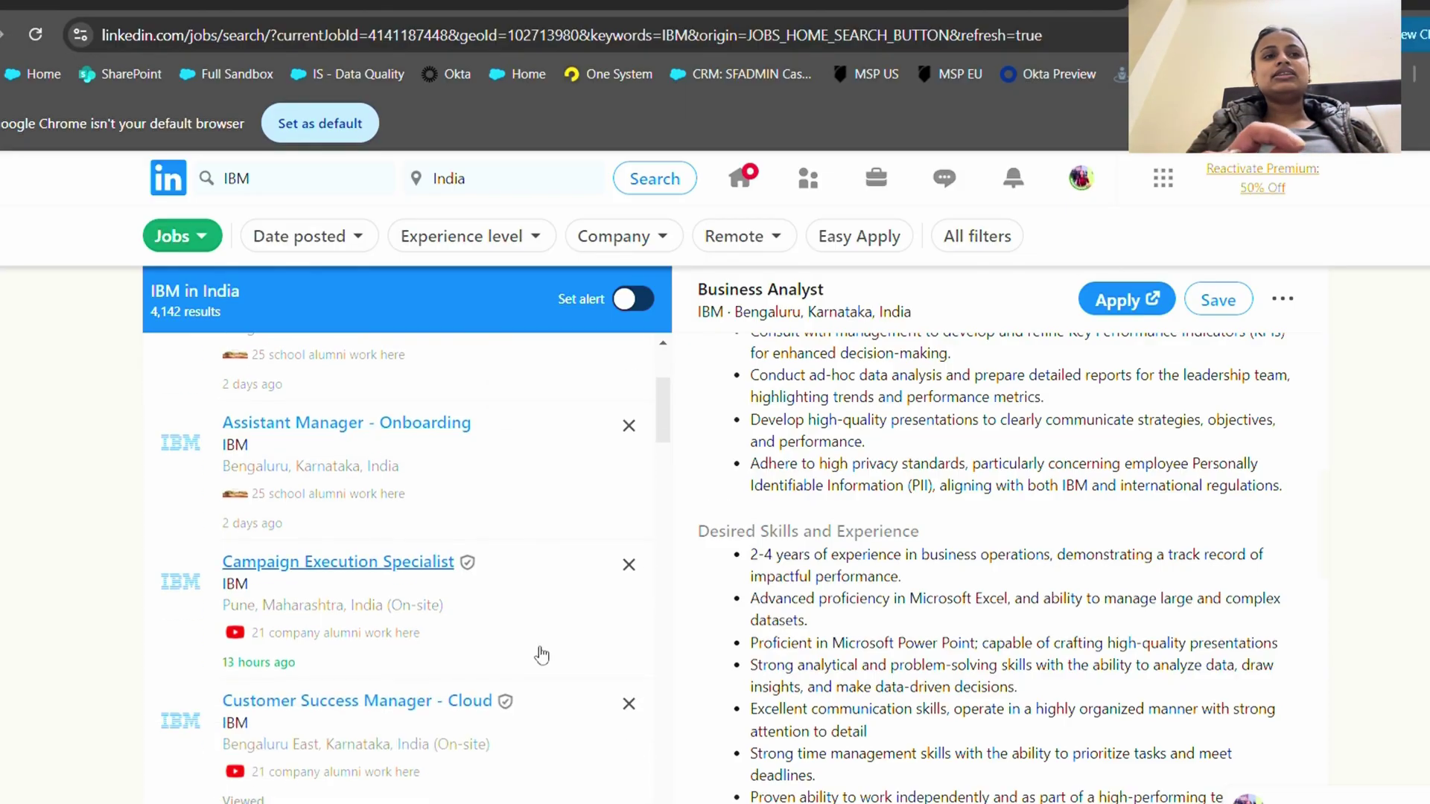
scroll(440, 574, "up", 2)
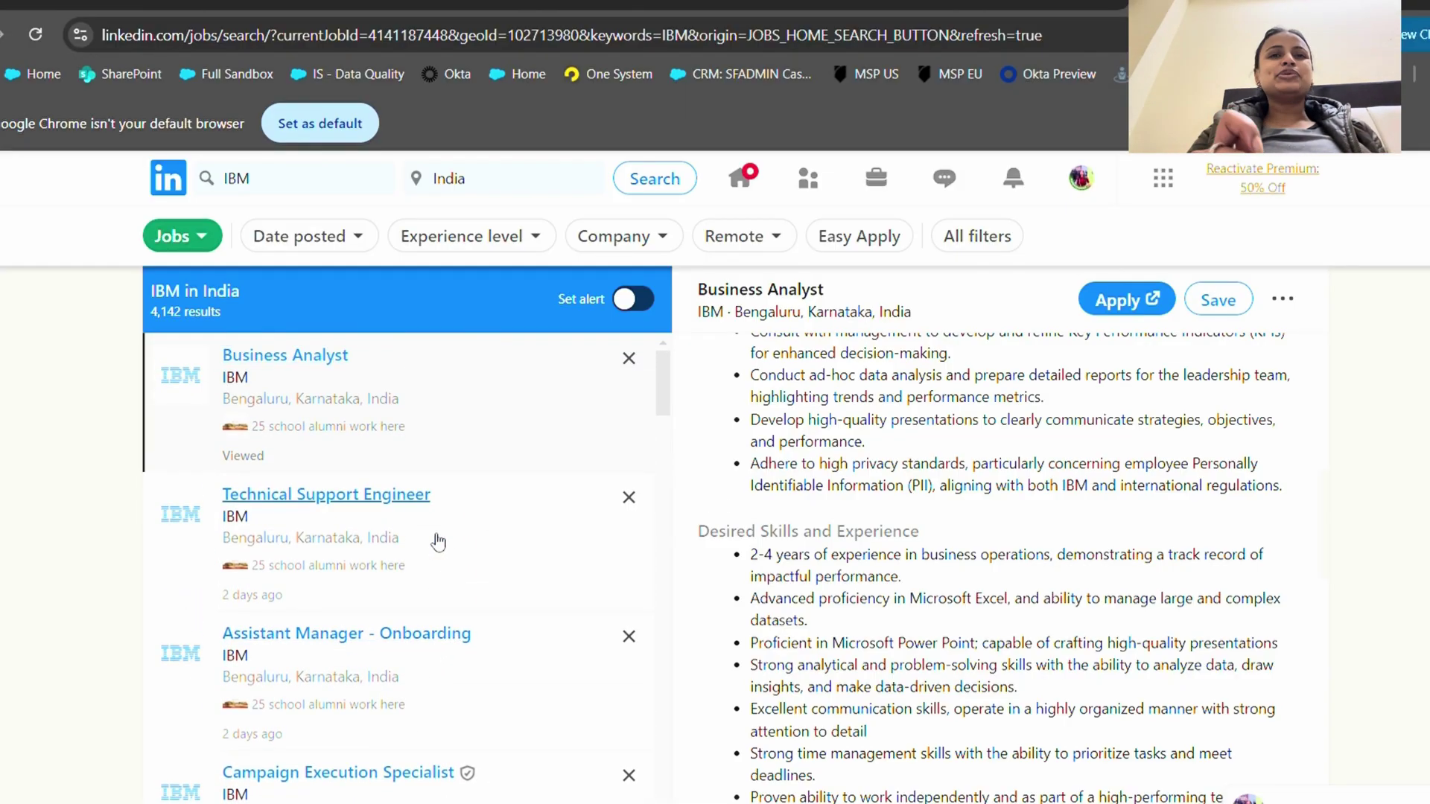
Open the Technical Support Engineer and Support Engineer listings, then start the Support Engineer application.
left_click(520, 551)
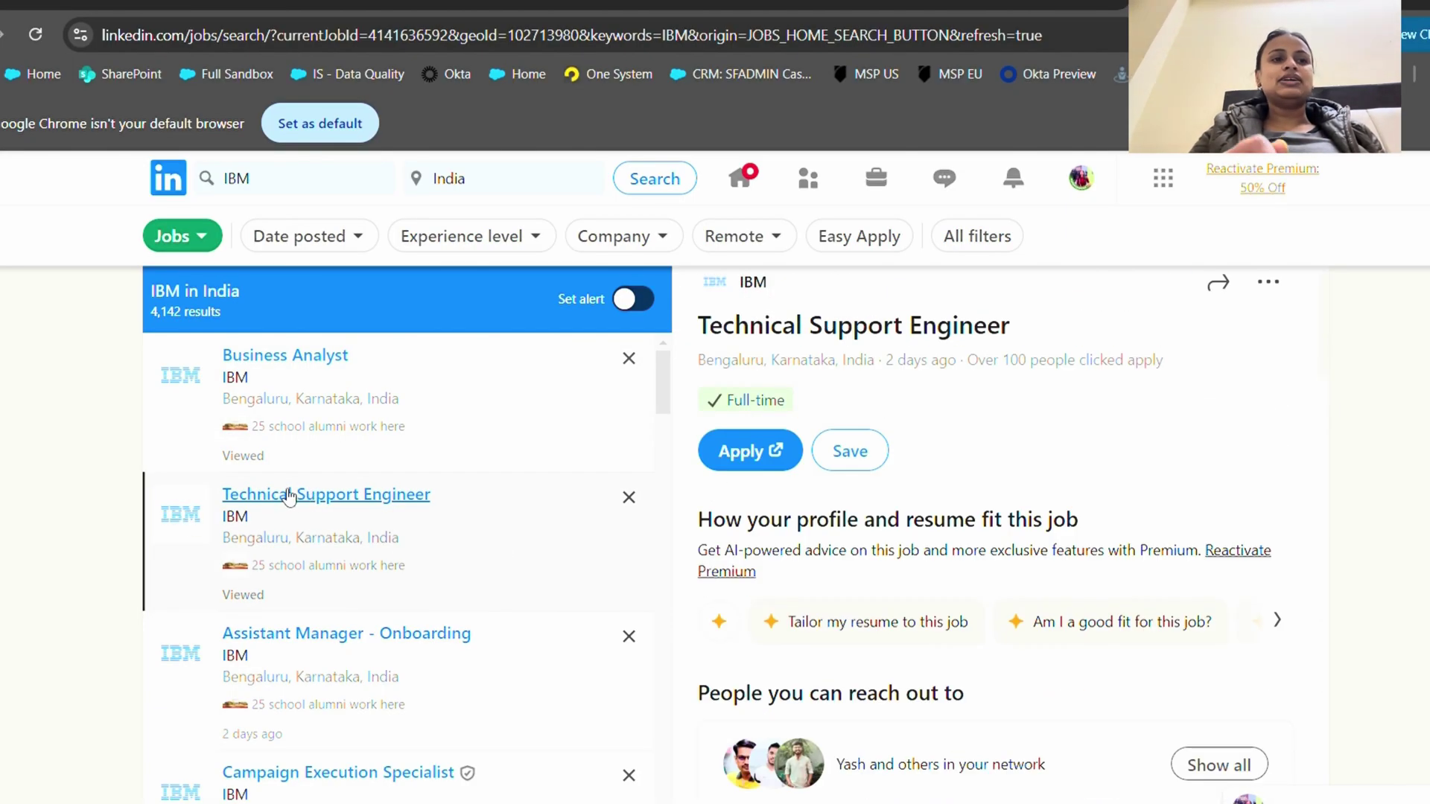
scroll(855, 593, "down", 4)
scroll(857, 593, "down", 4)
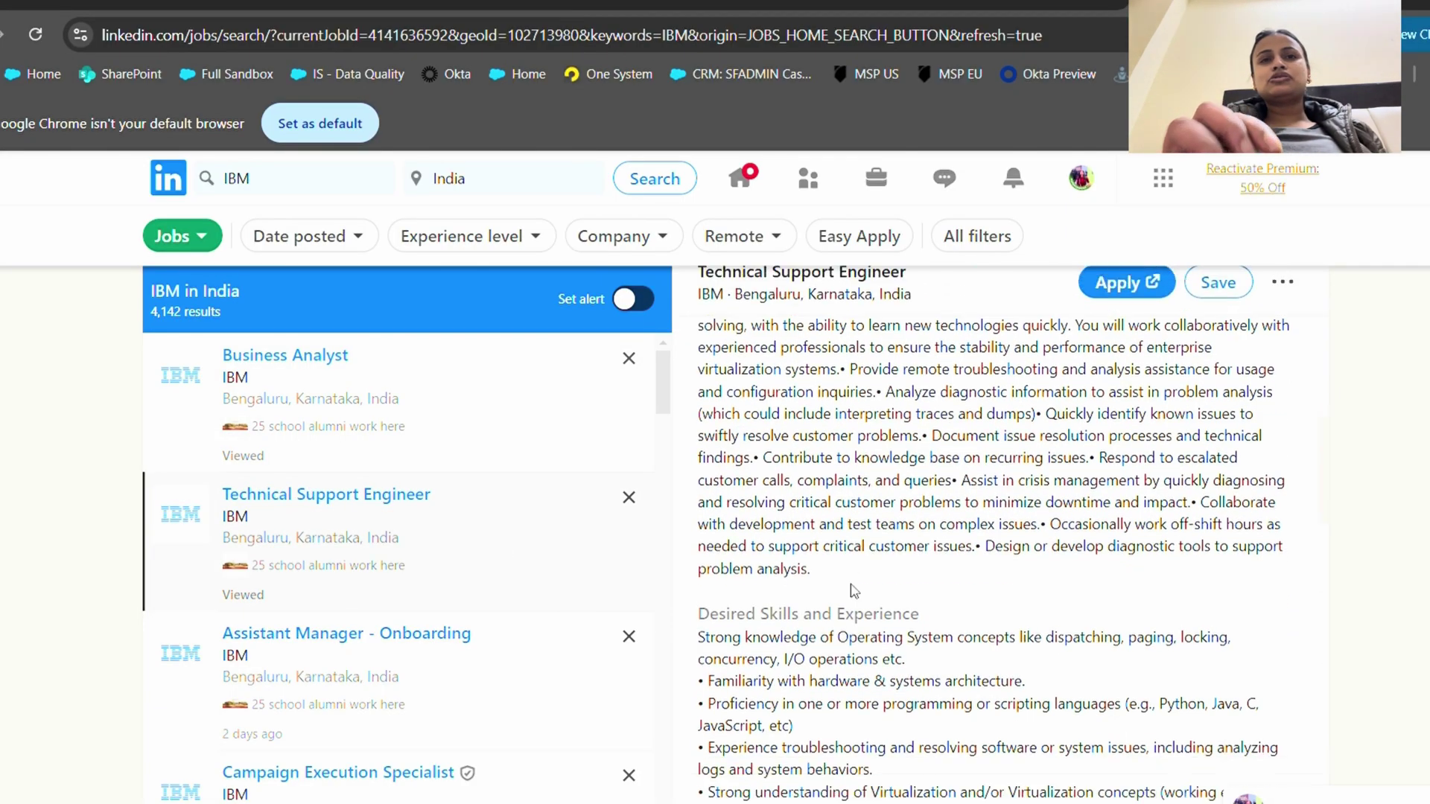
scroll(856, 592, "down", 1)
scroll(856, 590, "down", 2)
scroll(854, 590, "down", 2)
scroll(855, 590, "down", 2)
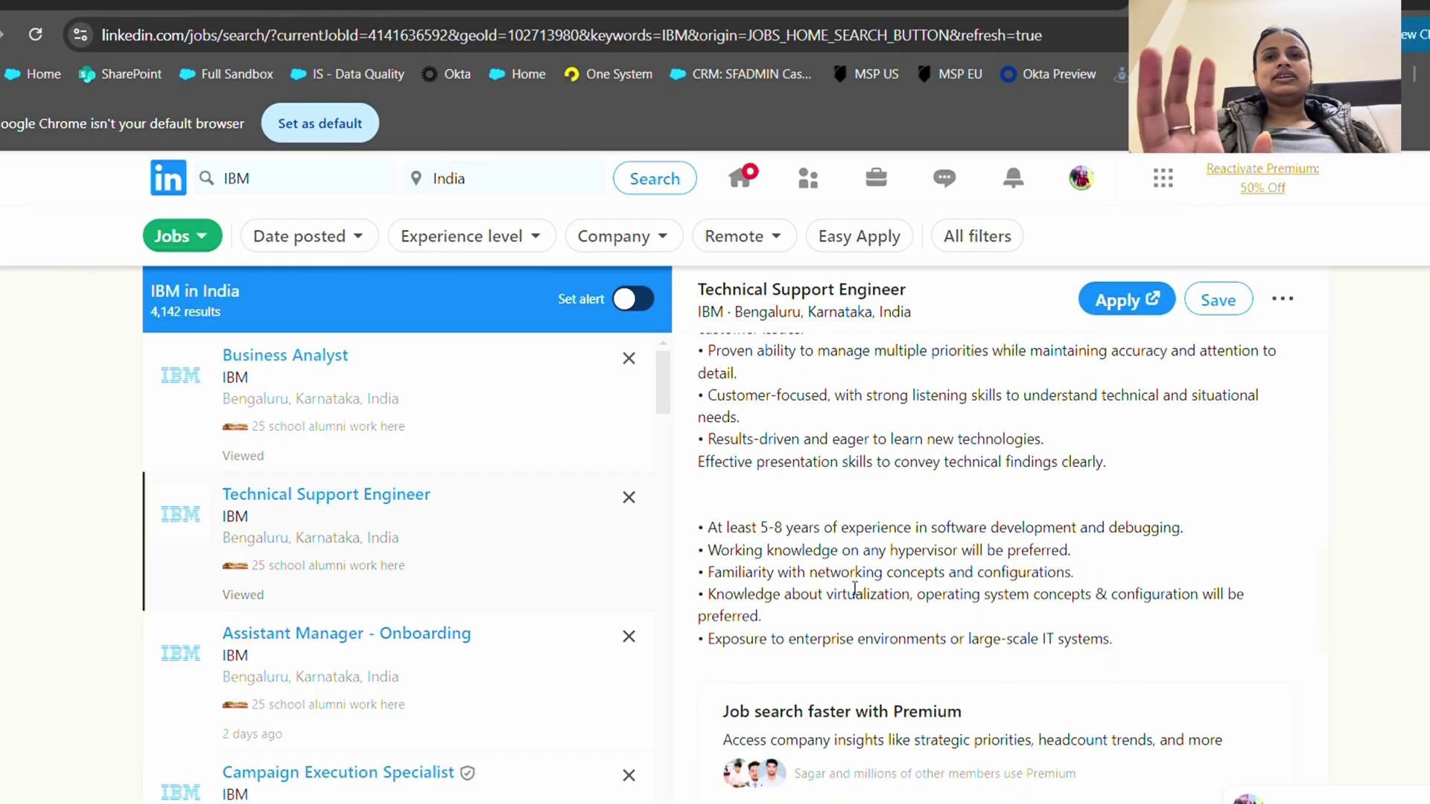
scroll(437, 636, "down", 1)
scroll(448, 631, "down", 3)
scroll(448, 631, "down", 3)
scroll(447, 628, "down", 2)
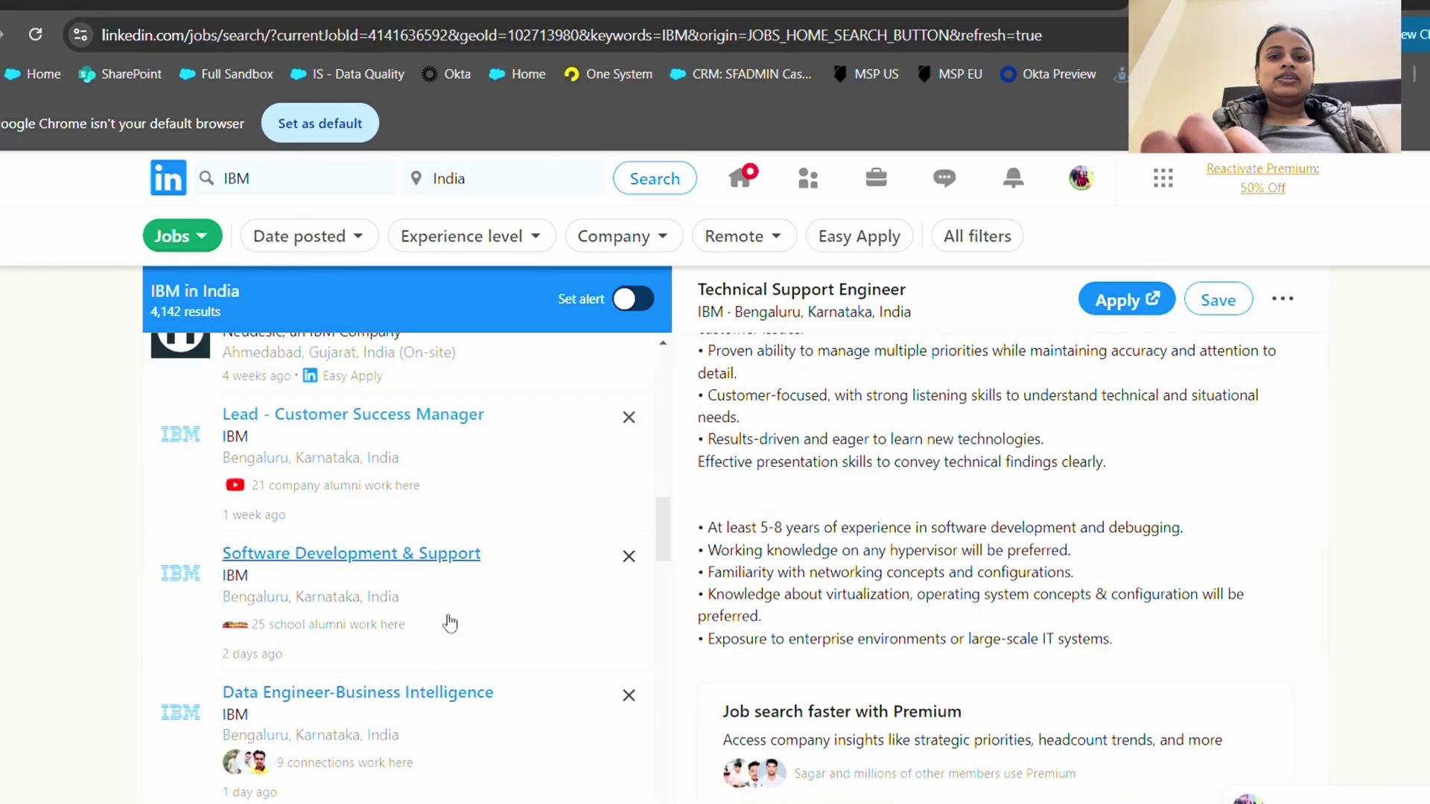
scroll(448, 625, "down", 2)
scroll(438, 610, "down", 2)
left_click(447, 440)
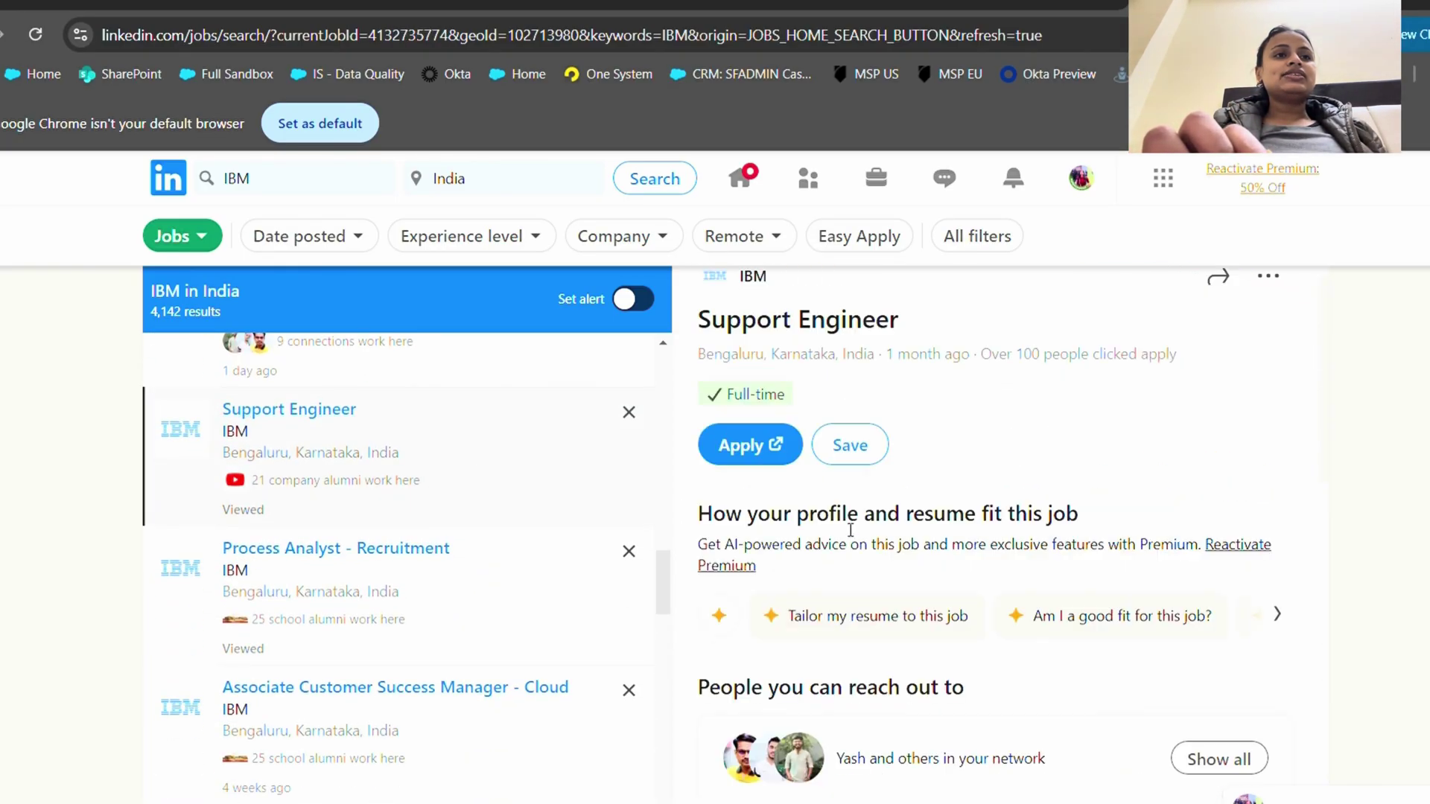
scroll(848, 526, "down", 3)
scroll(866, 538, "down", 4)
scroll(869, 544, "up", 2)
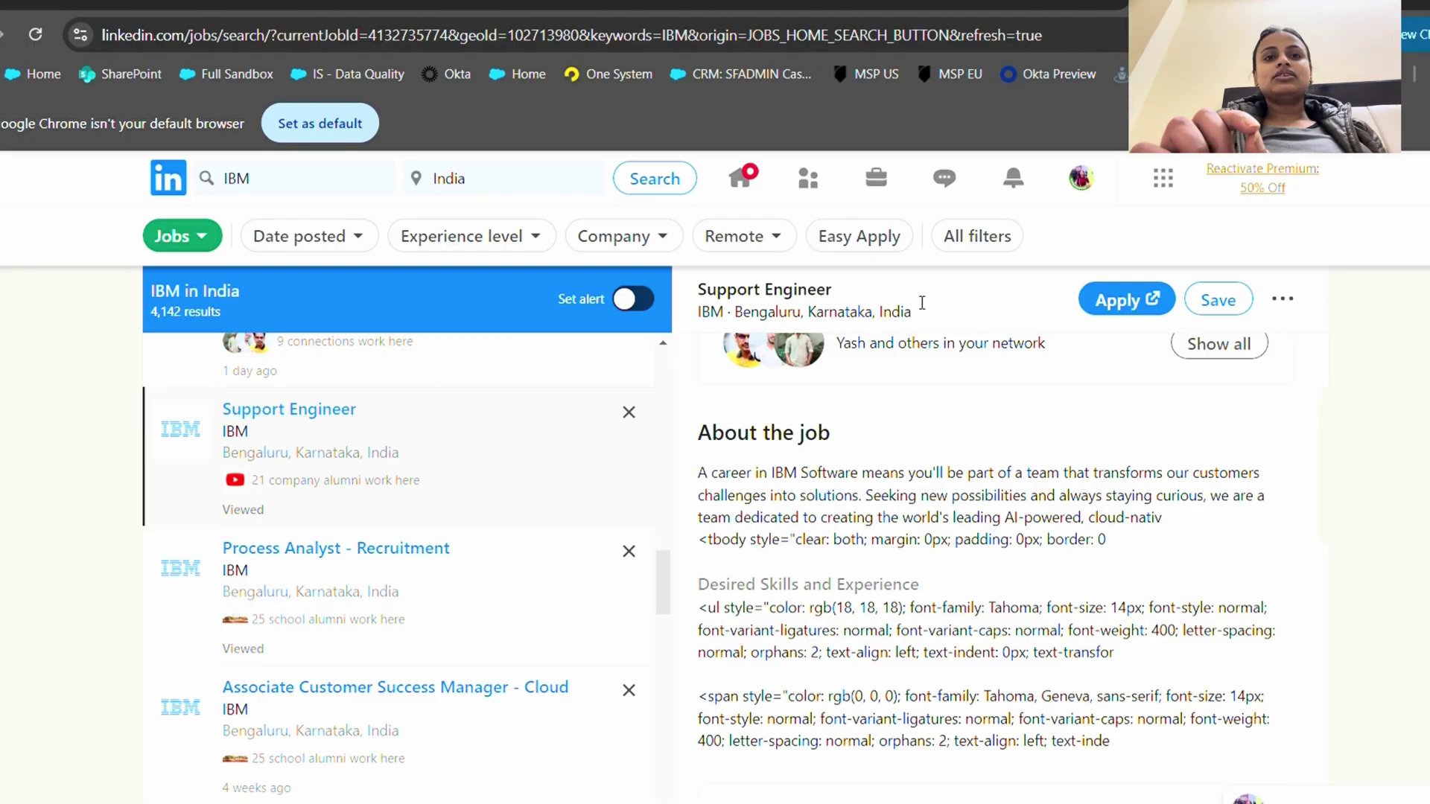
left_click(1118, 298)
left_click(1040, 7)
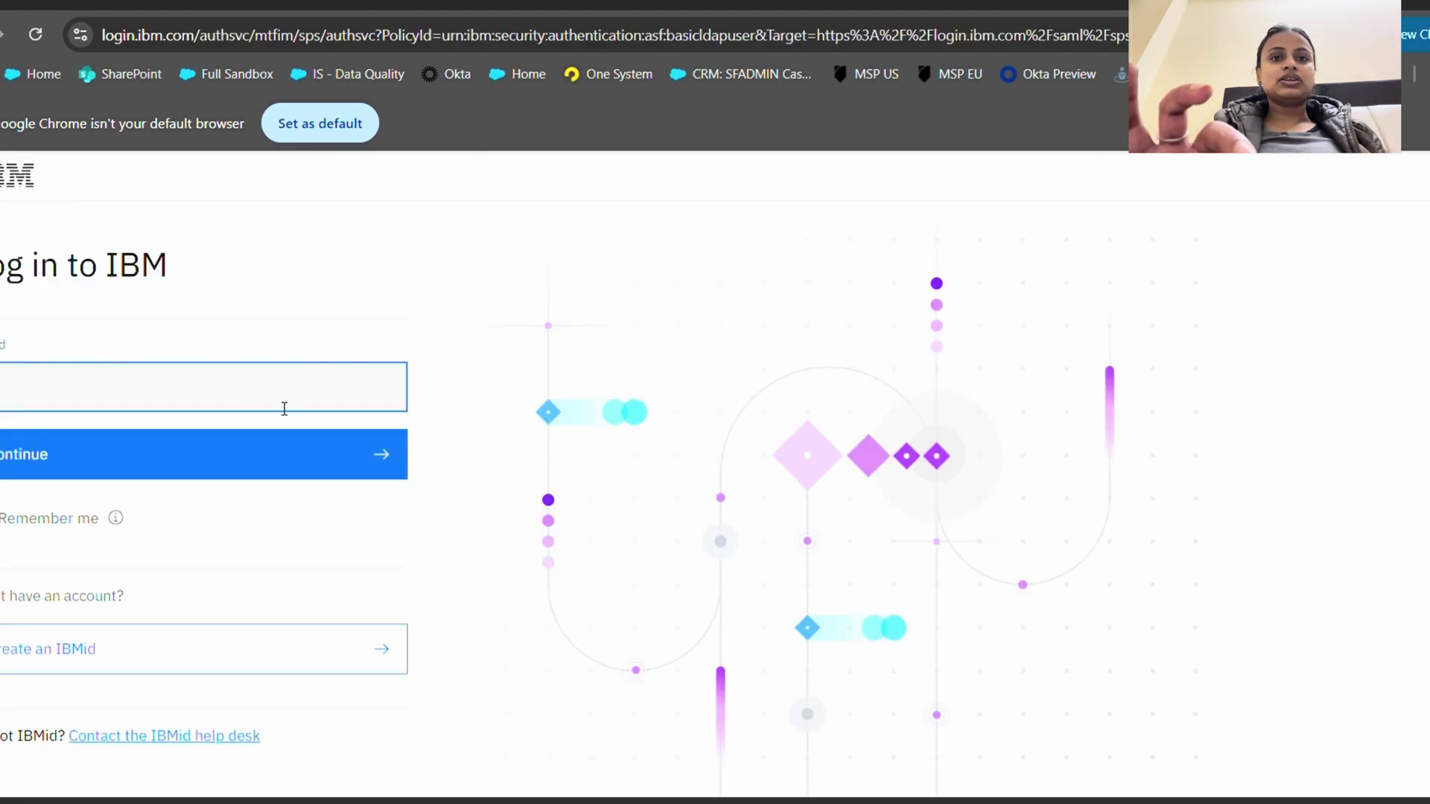
scroll(41, 579, "down", 1)
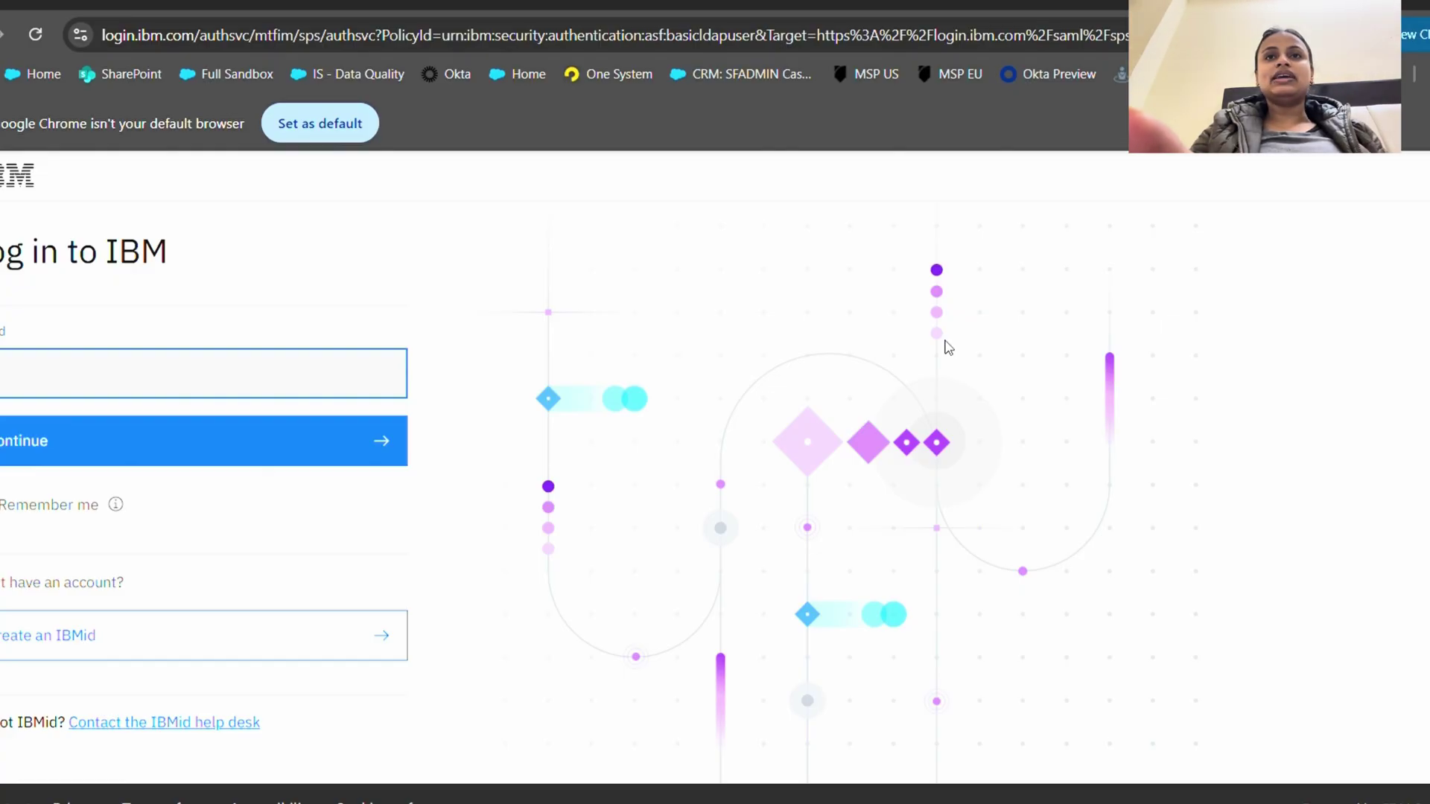
key("alt+Left")
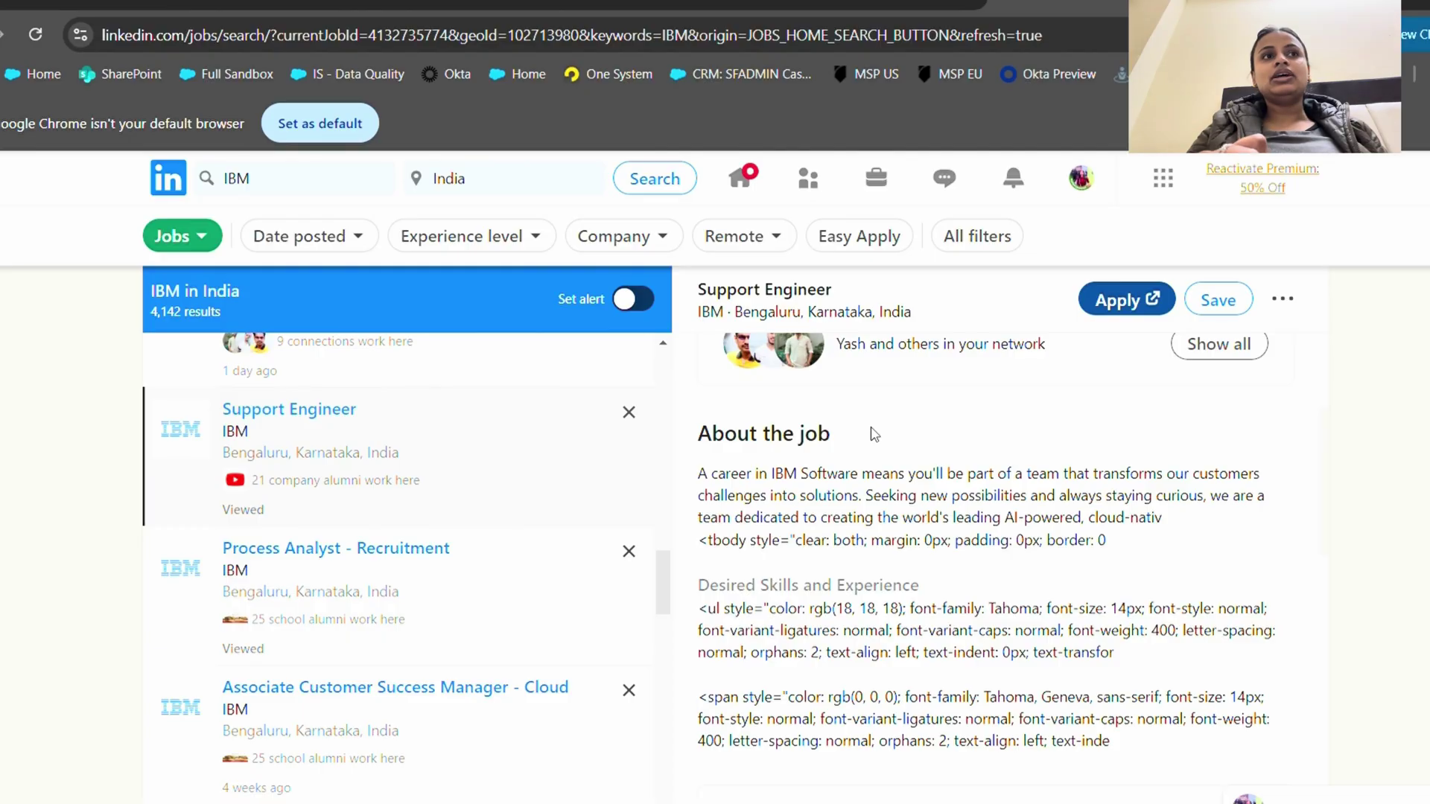
scroll(872, 435, "down", 1)
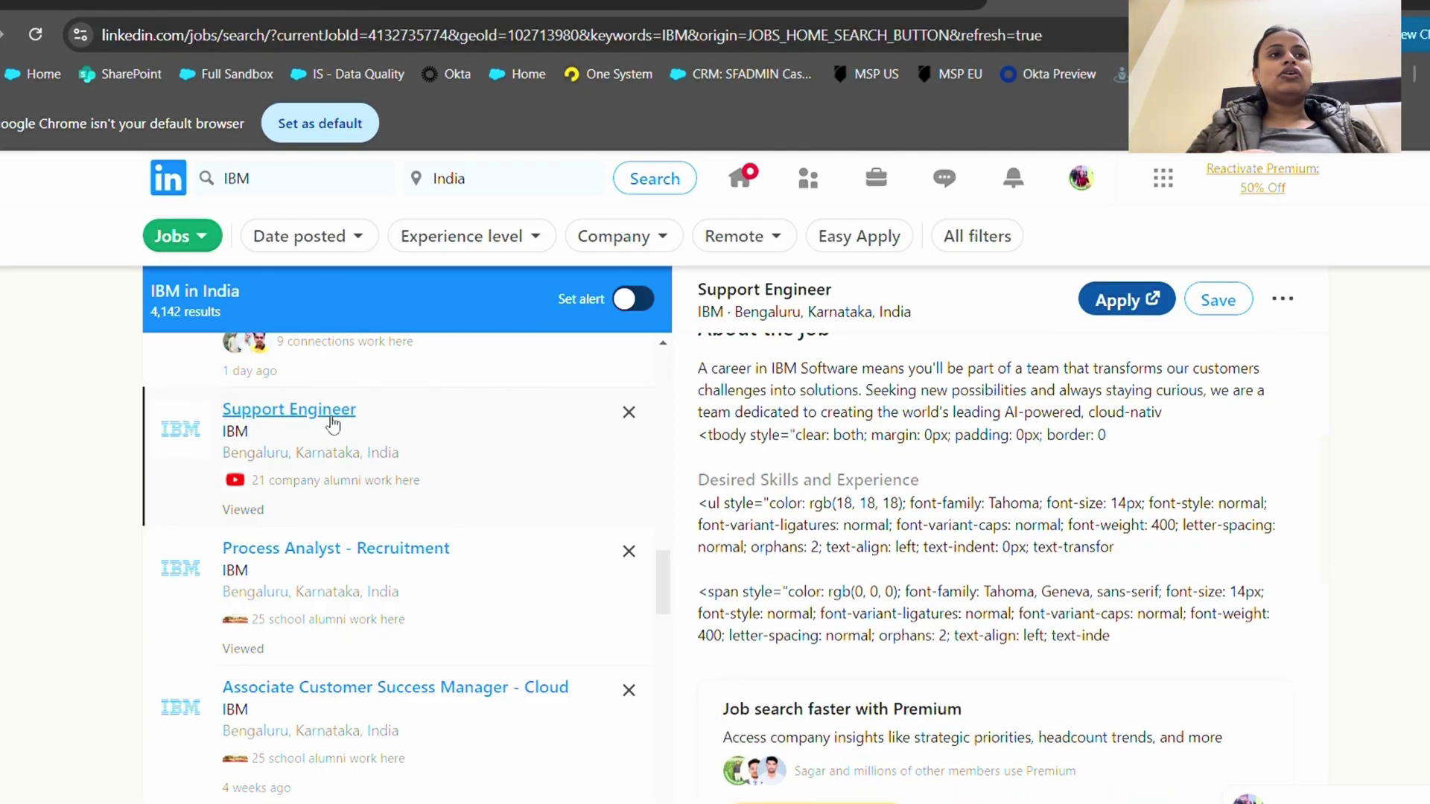
scroll(380, 505, "down", 3)
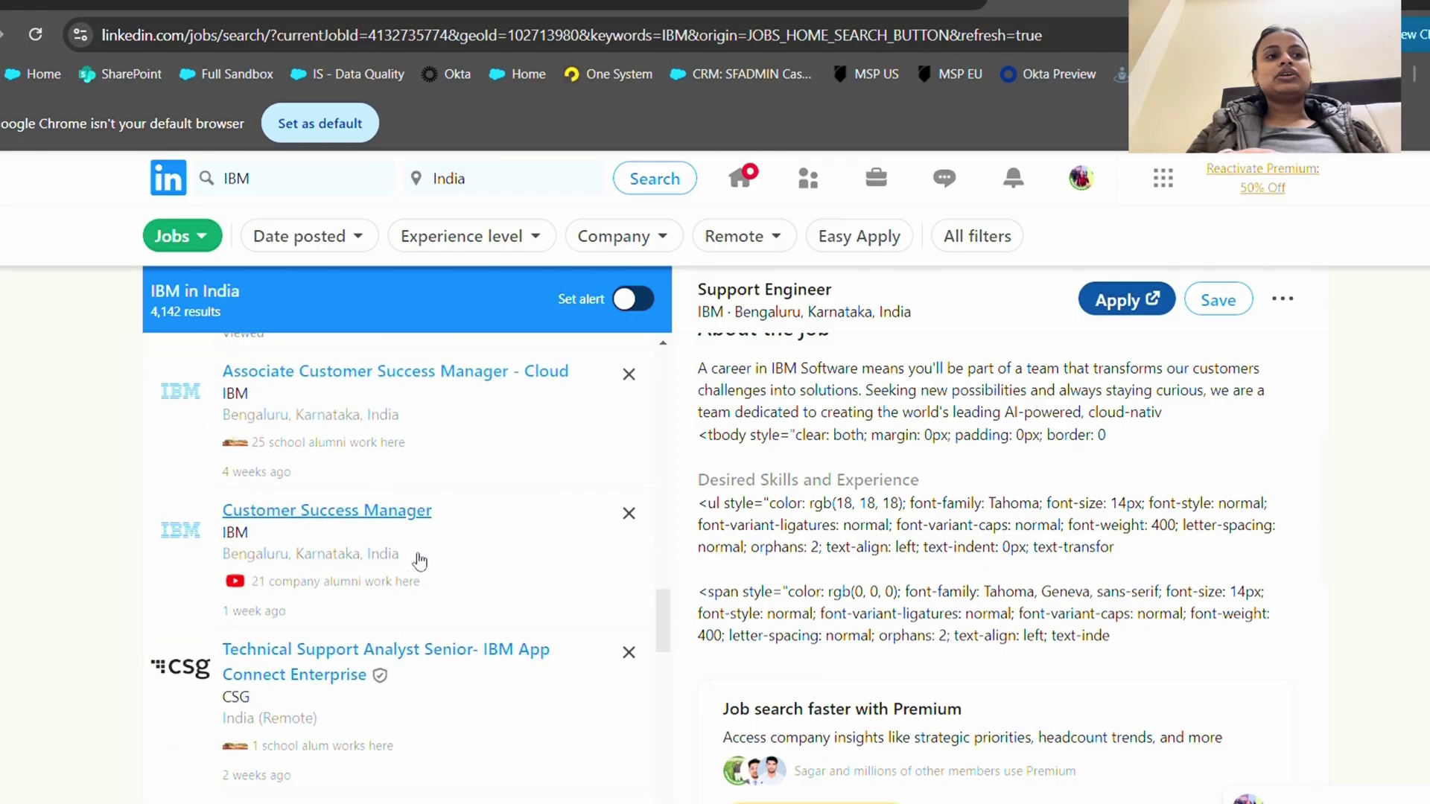
scroll(462, 577, "up", 3)
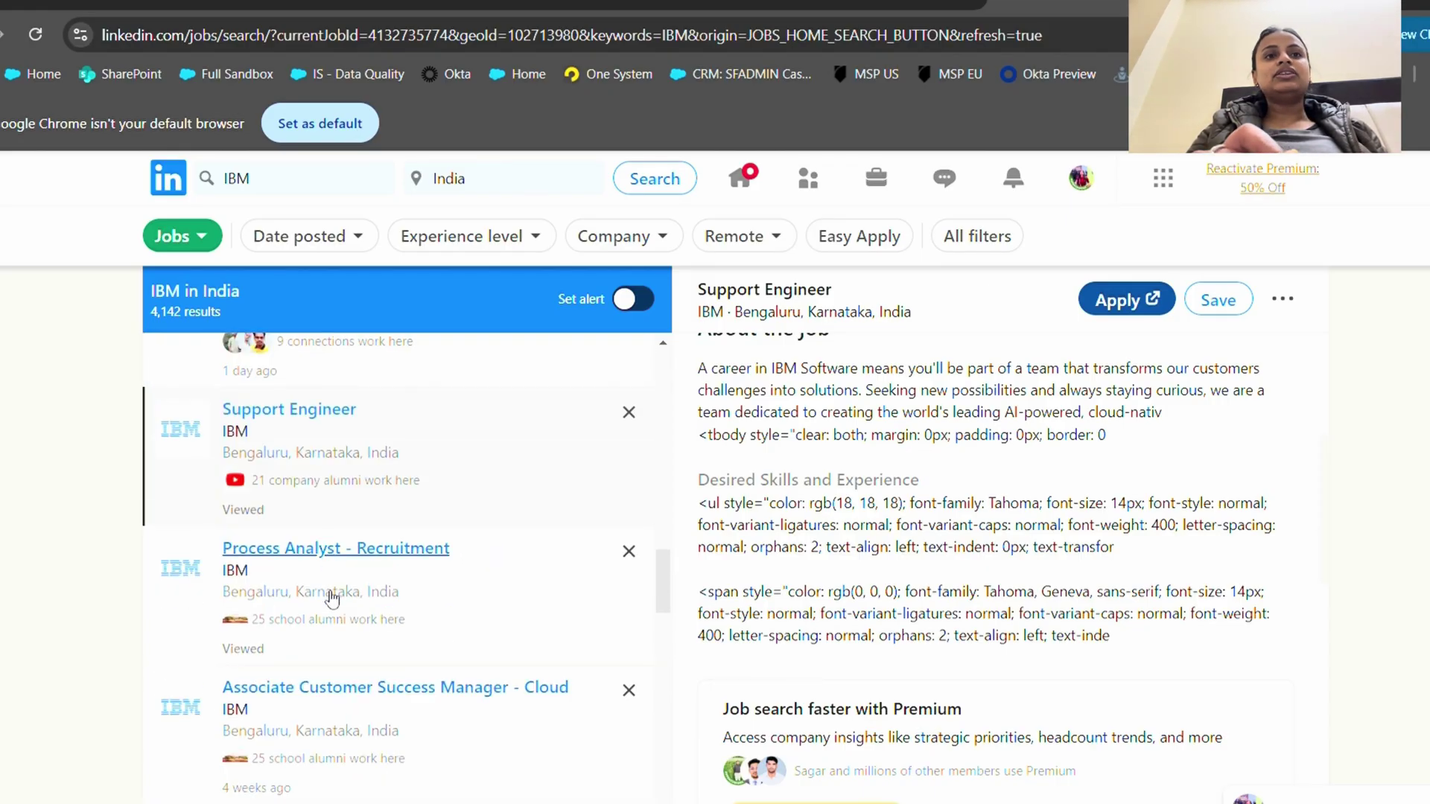
scroll(335, 592, "down", 2)
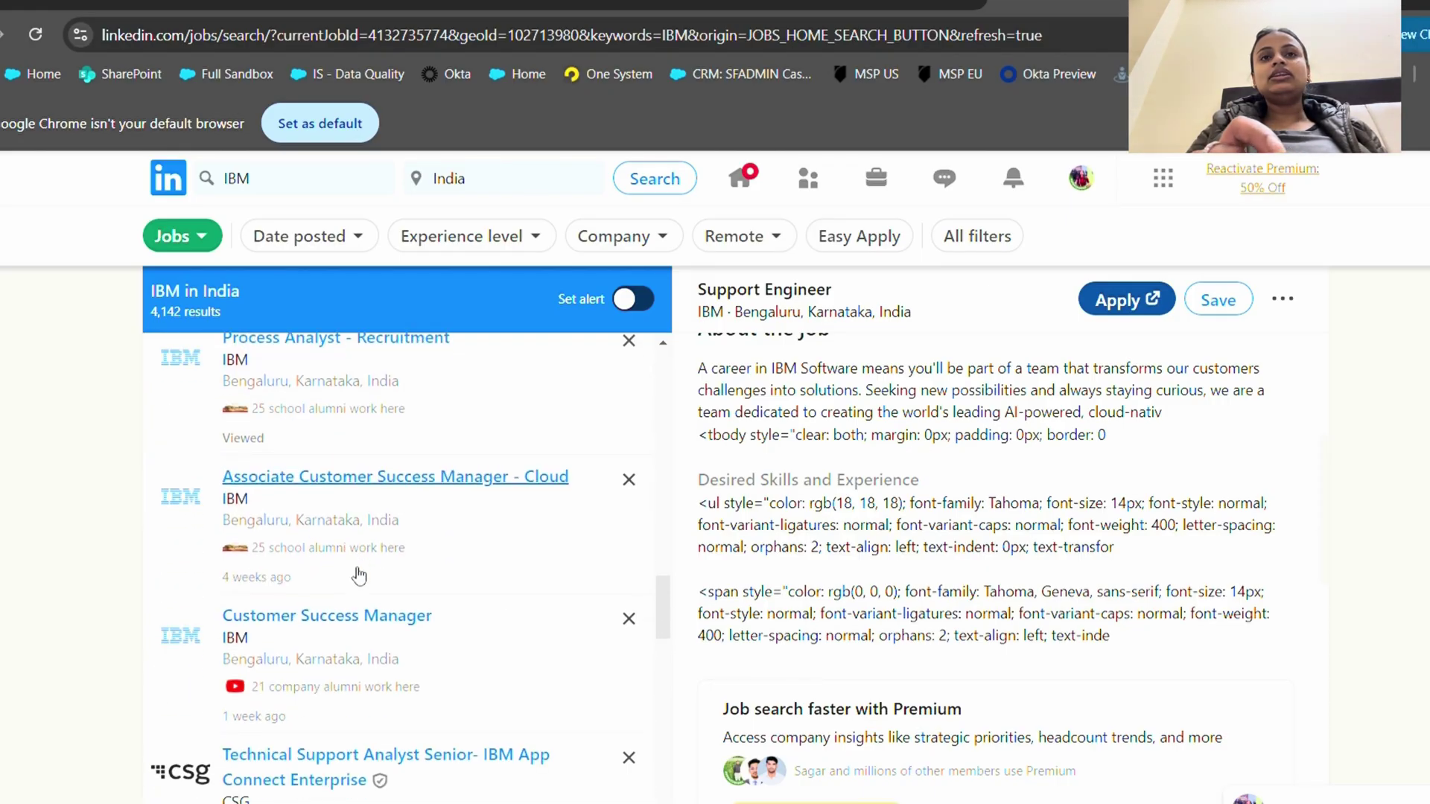
Review the Associate Customer Success Manager - Cloud listing's experience and AWS cloud requirements.
left_click(447, 505)
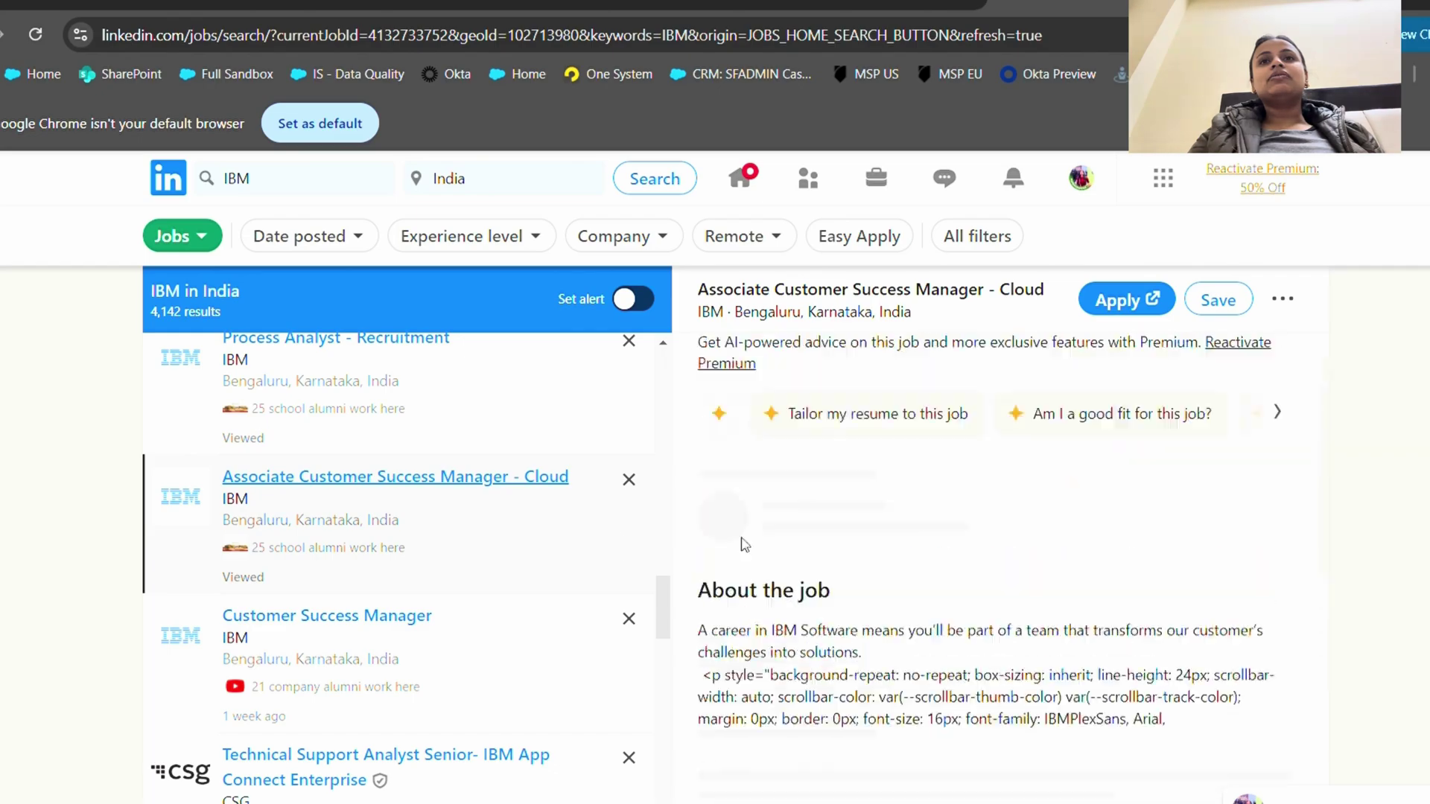
scroll(895, 544, "down", 1)
scroll(846, 493, "down", 3)
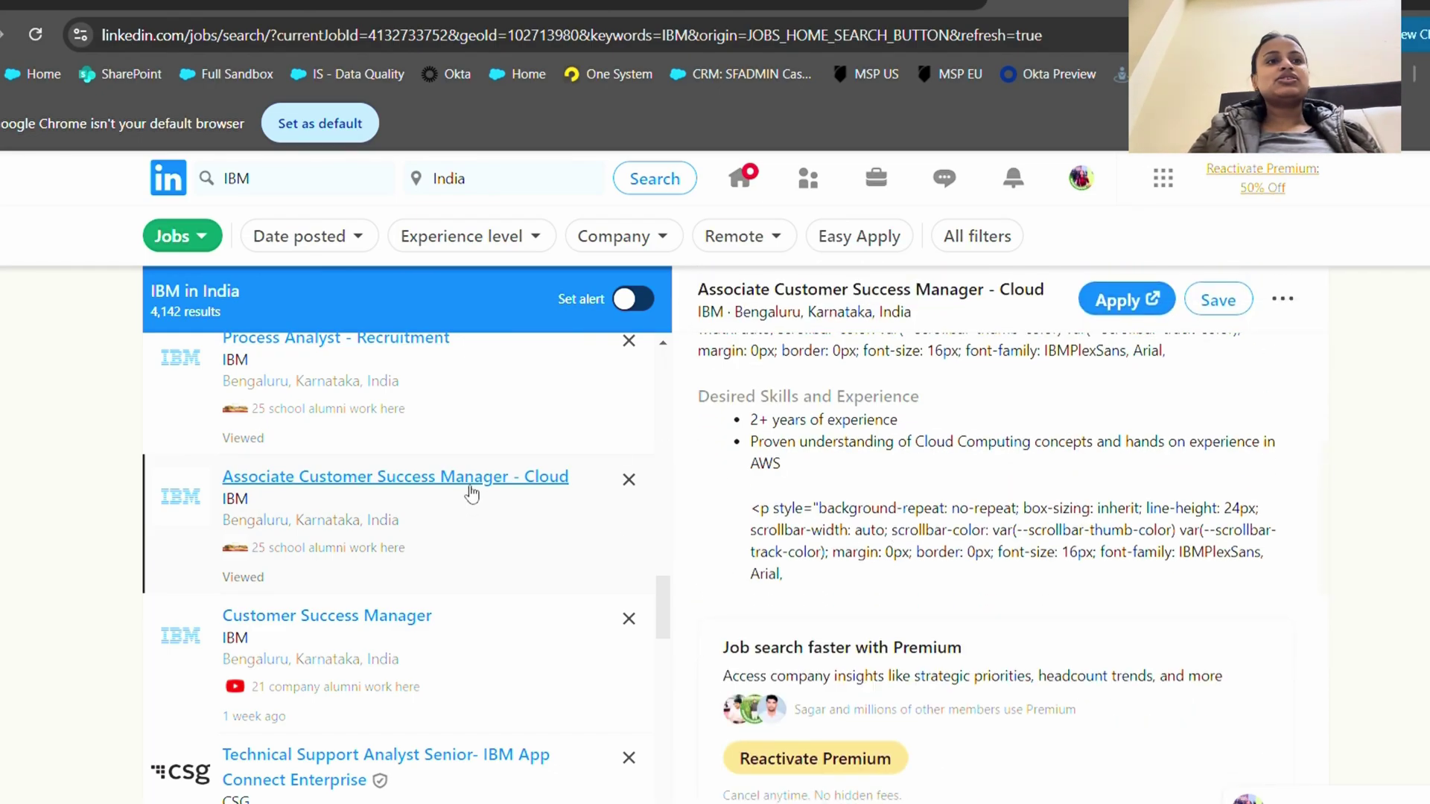
left_click_drag(752, 434, 804, 493)
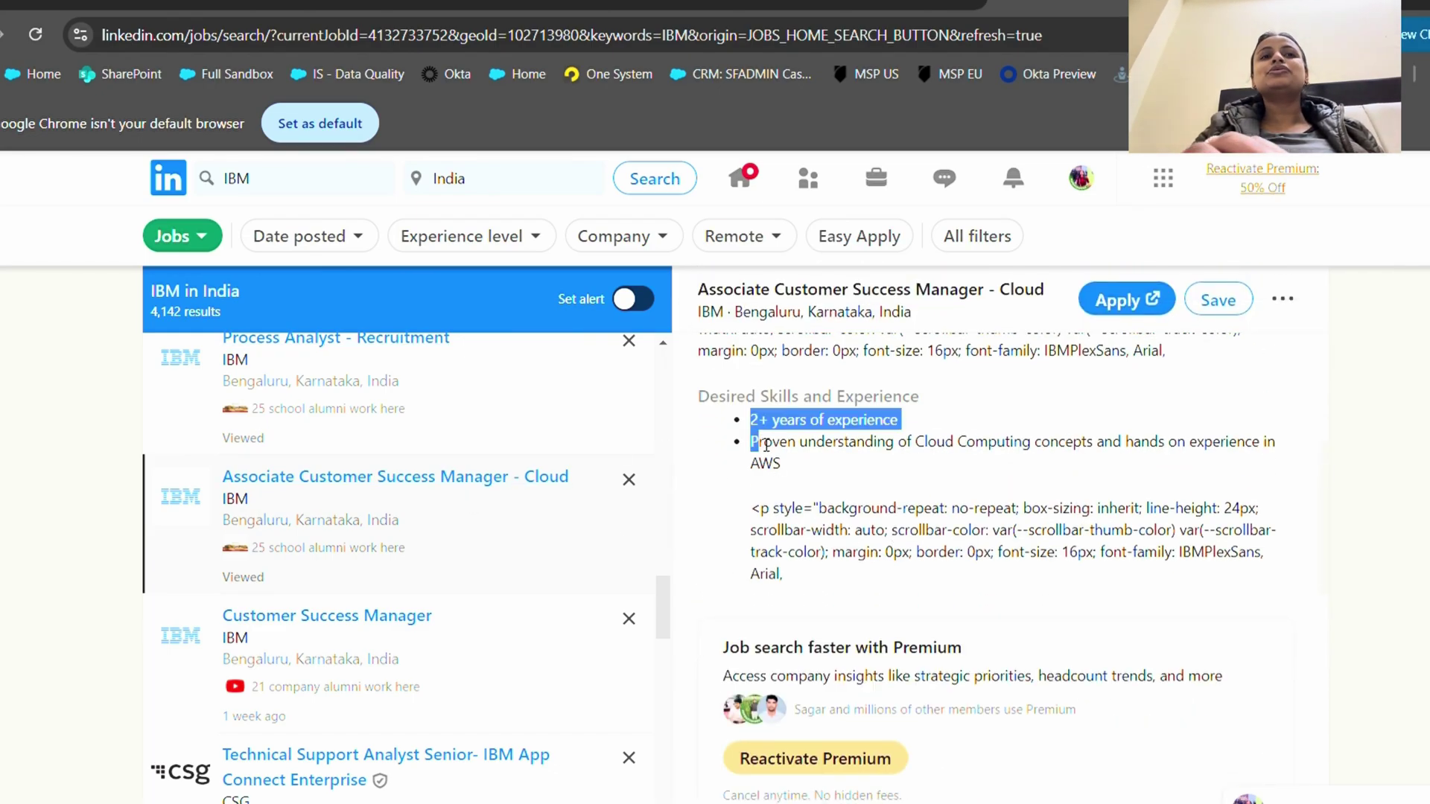
left_click(811, 501)
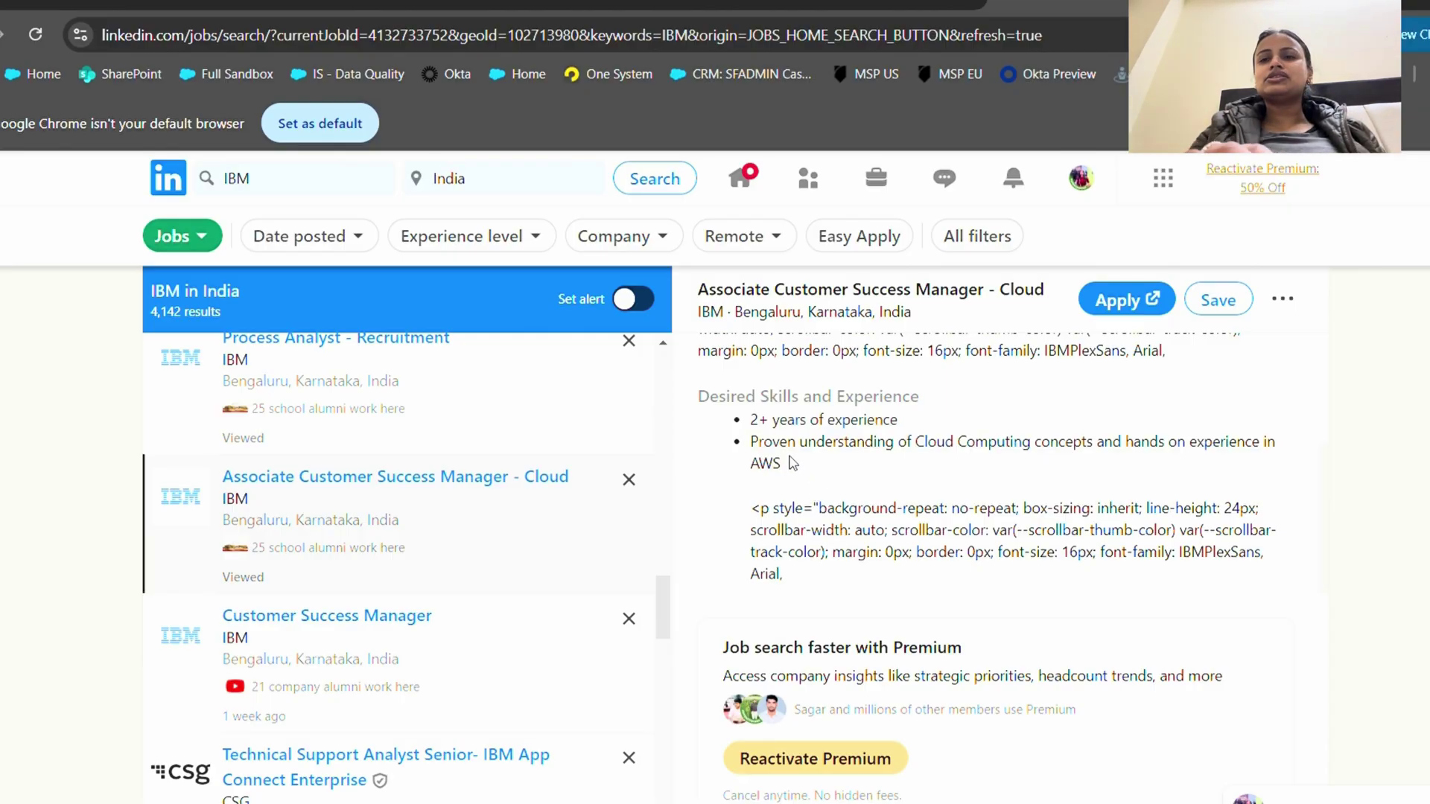
left_click_drag(790, 462, 761, 448)
left_click(752, 446)
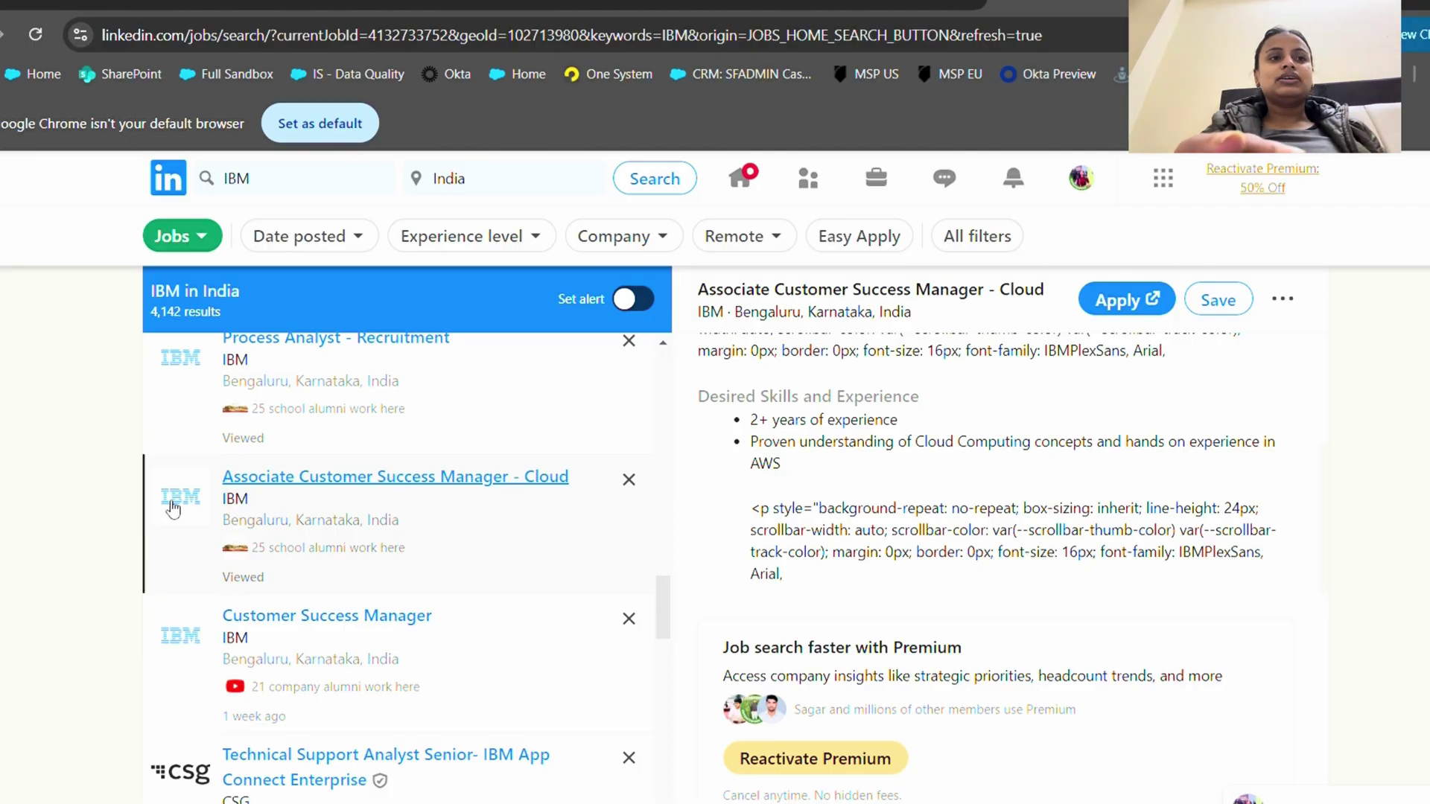
scroll(223, 525, "down", 2)
scroll(534, 515, "down", 2)
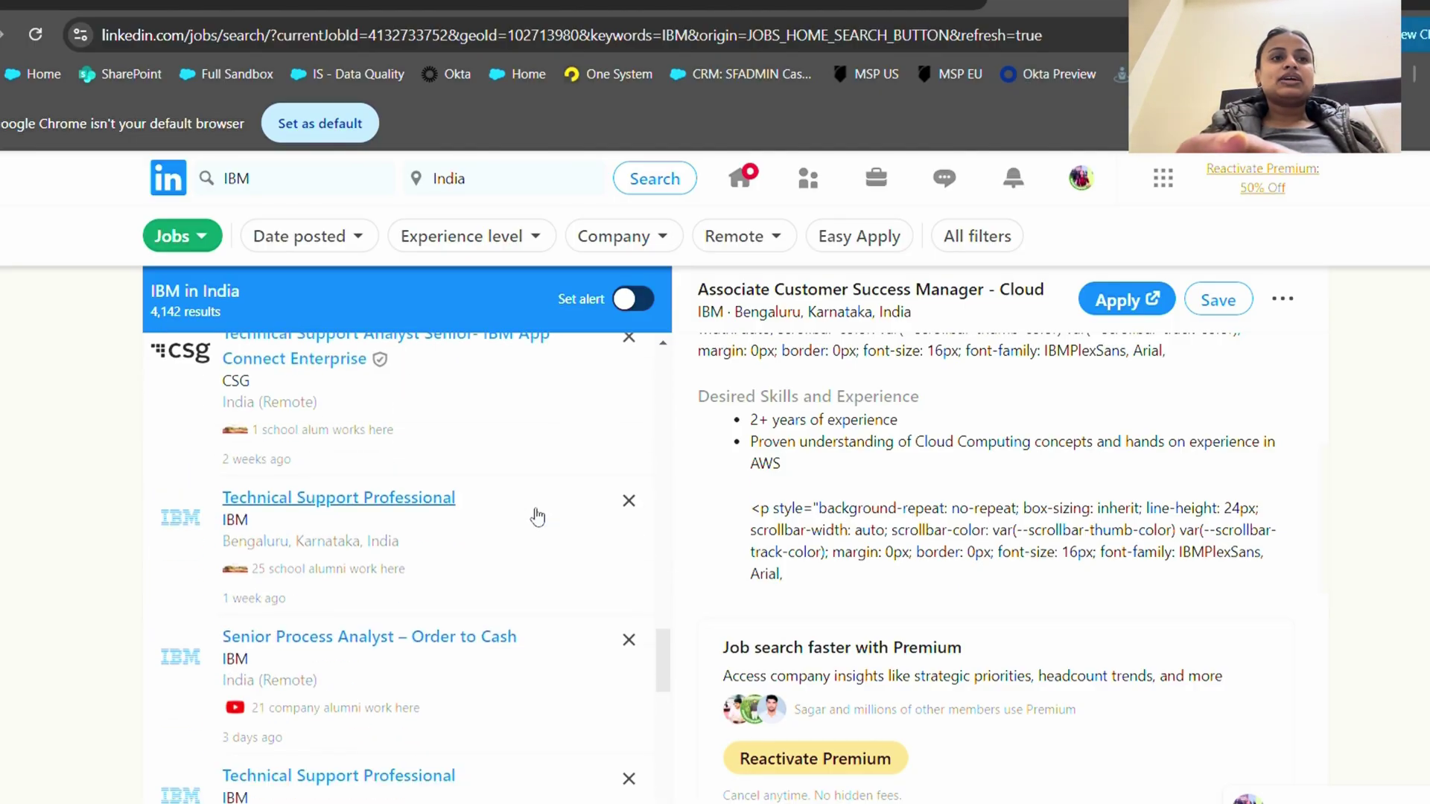
scroll(486, 605, "down", 2)
scroll(485, 606, "down", 2)
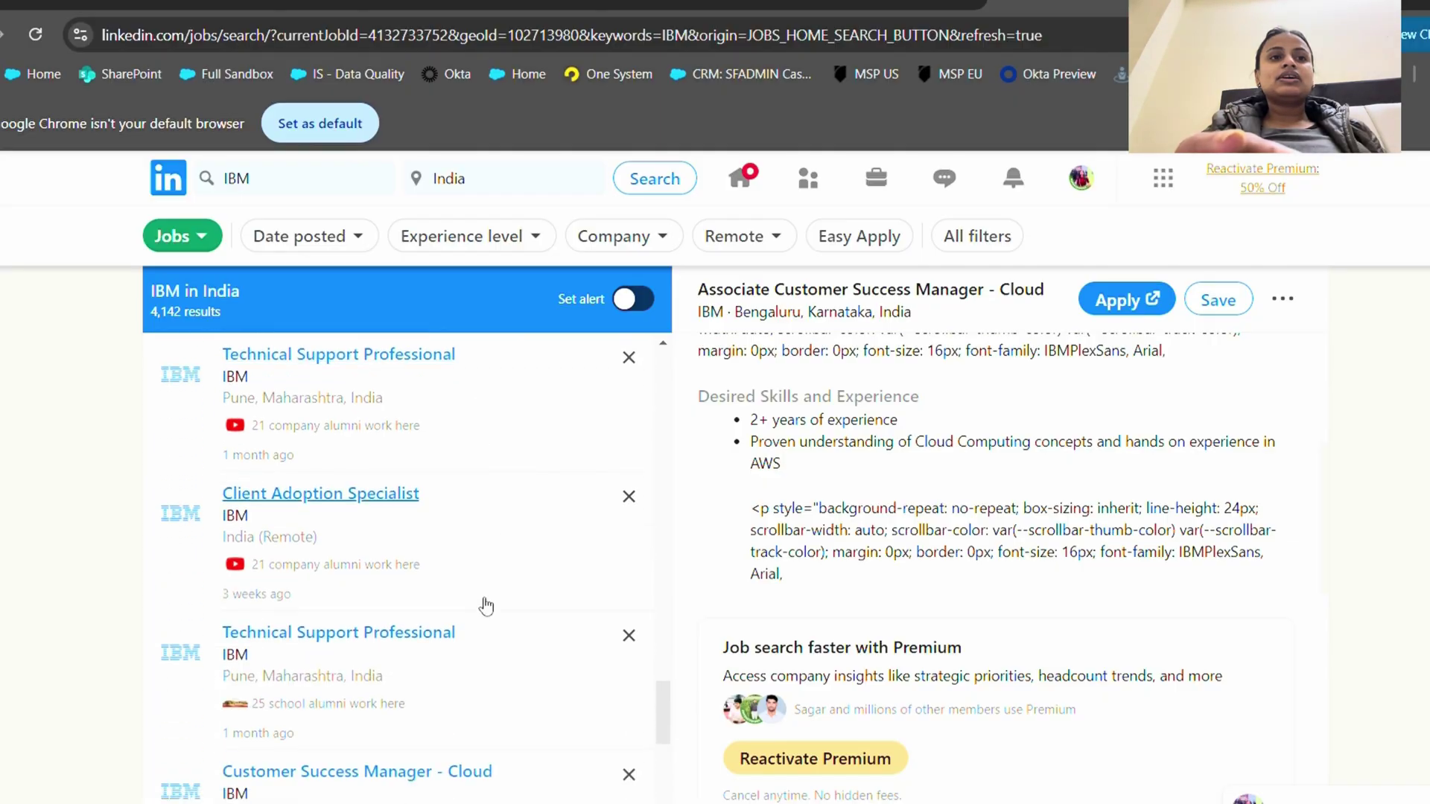
scroll(486, 605, "down", 1)
scroll(486, 605, "down", 1)
scroll(491, 609, "down", 1)
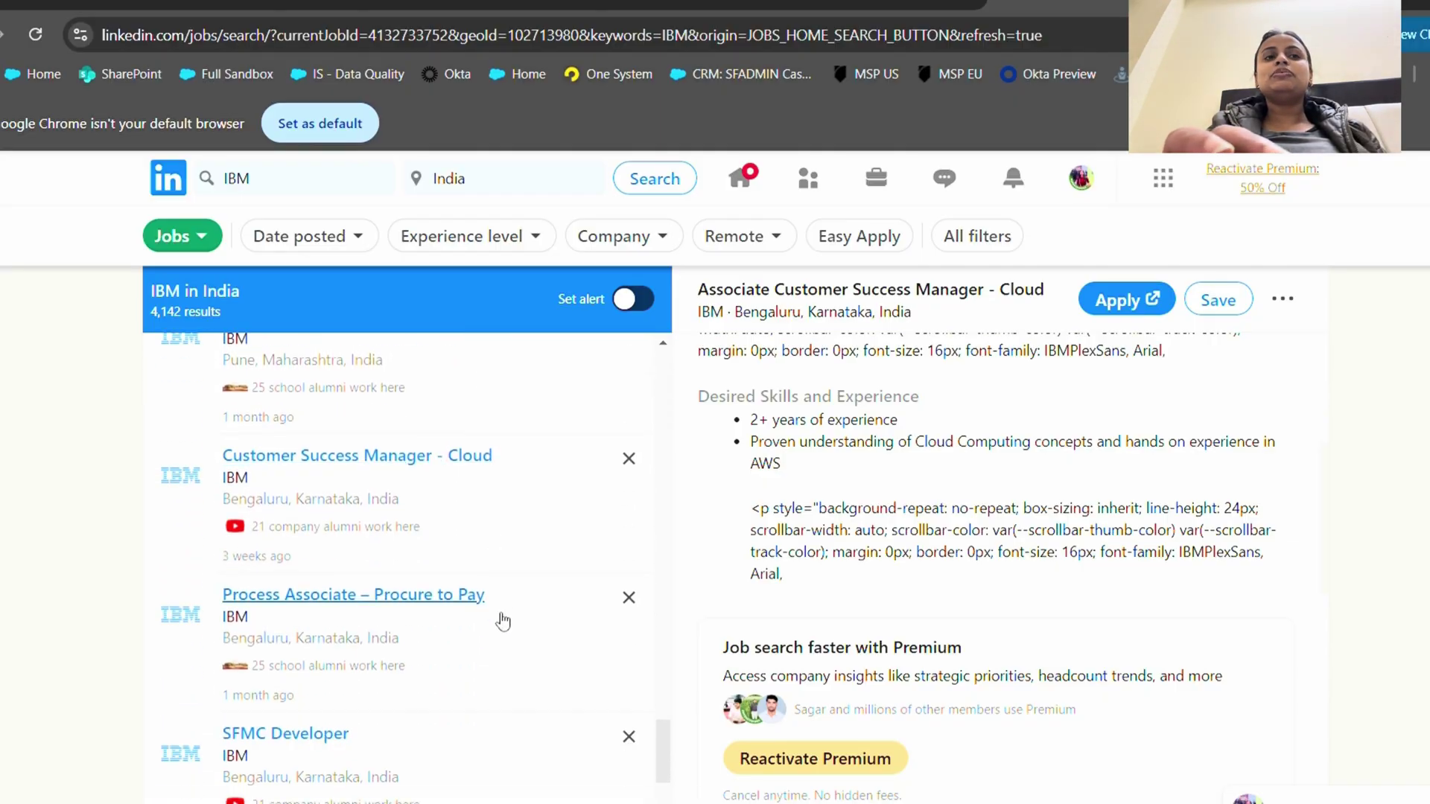
Open Process Associate – Procure to Pay, visit its external application page, then come back.
left_click(506, 631)
scroll(823, 613, "down", 2)
scroll(823, 613, "down", 2)
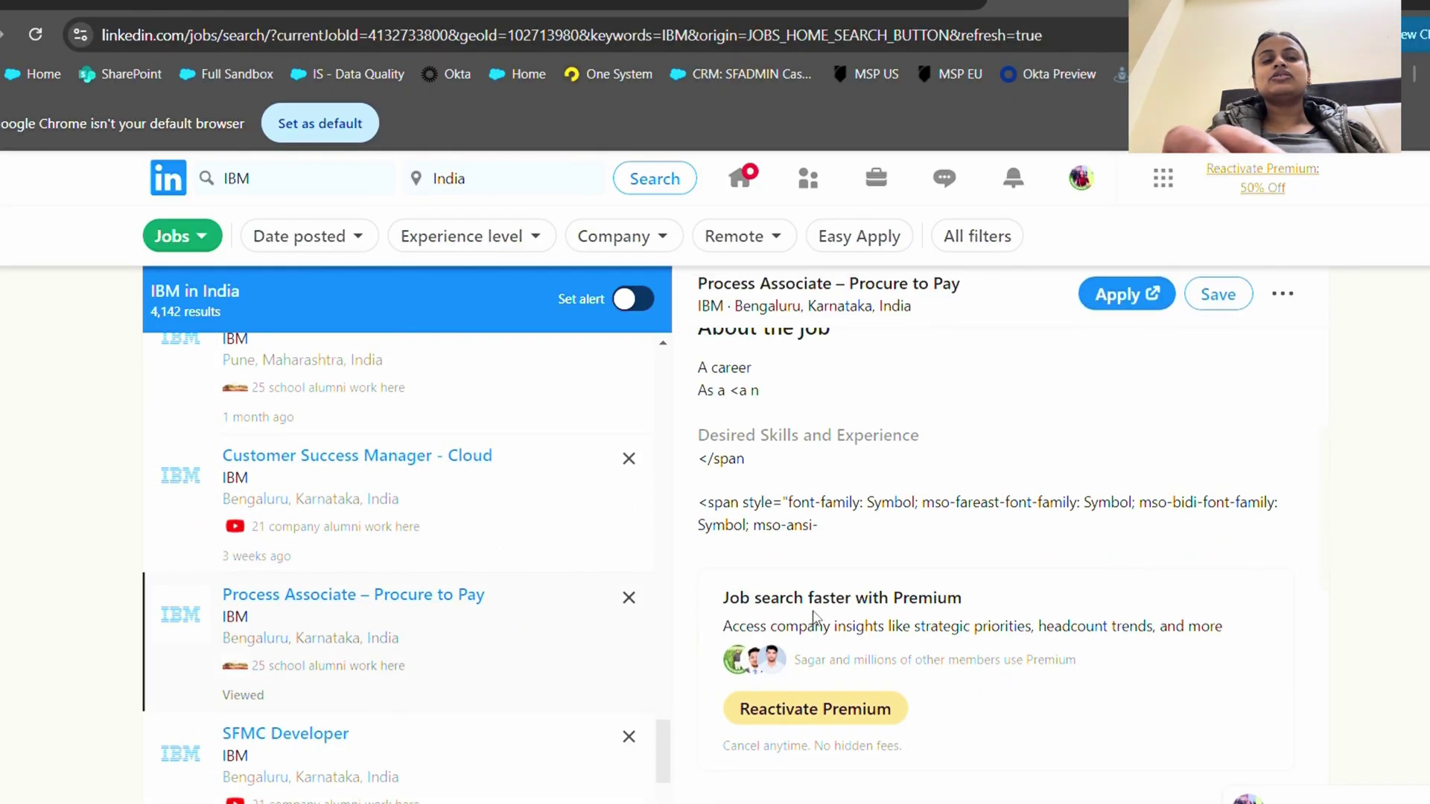
scroll(813, 616, "up", 1)
scroll(813, 618, "up", 2)
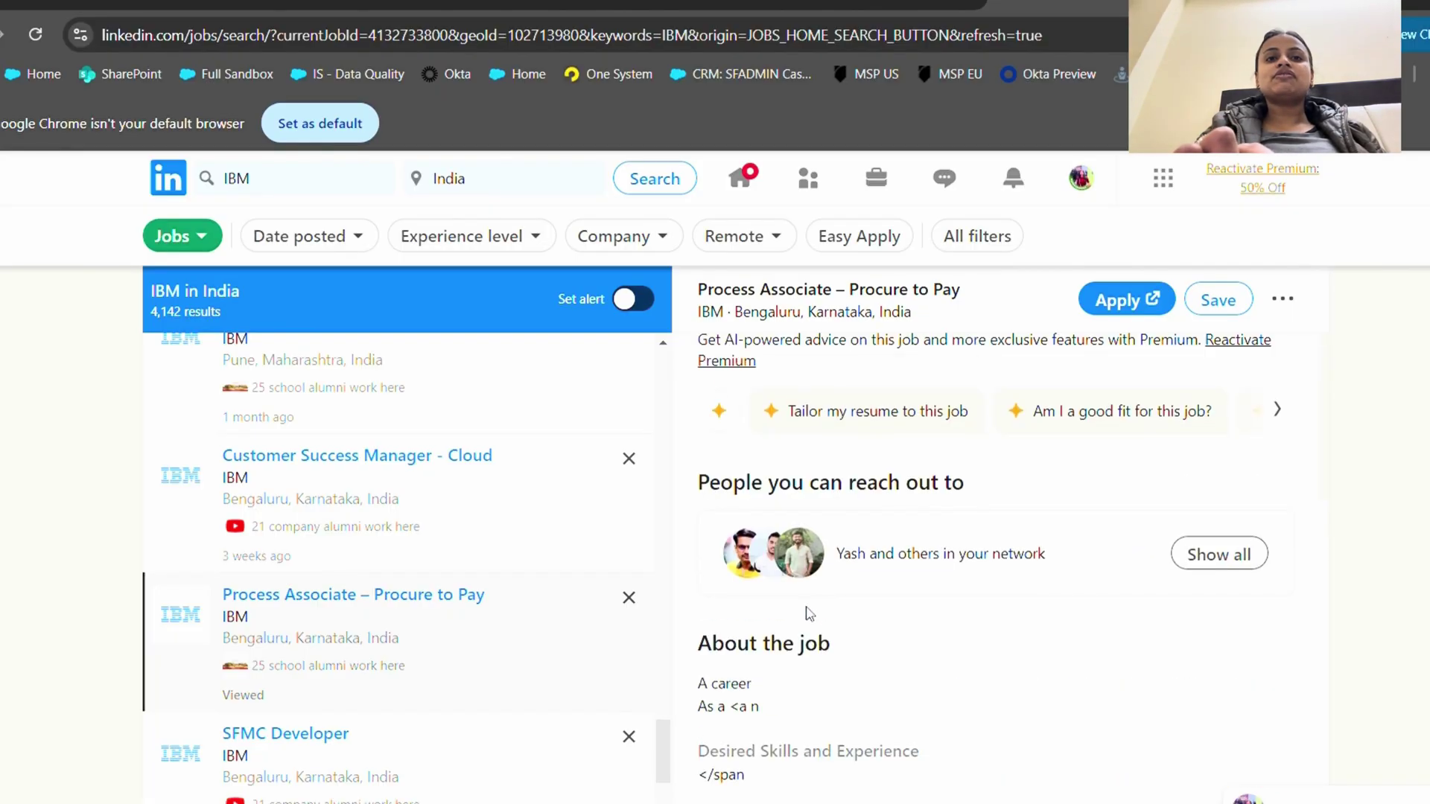
scroll(814, 617, "up", 2)
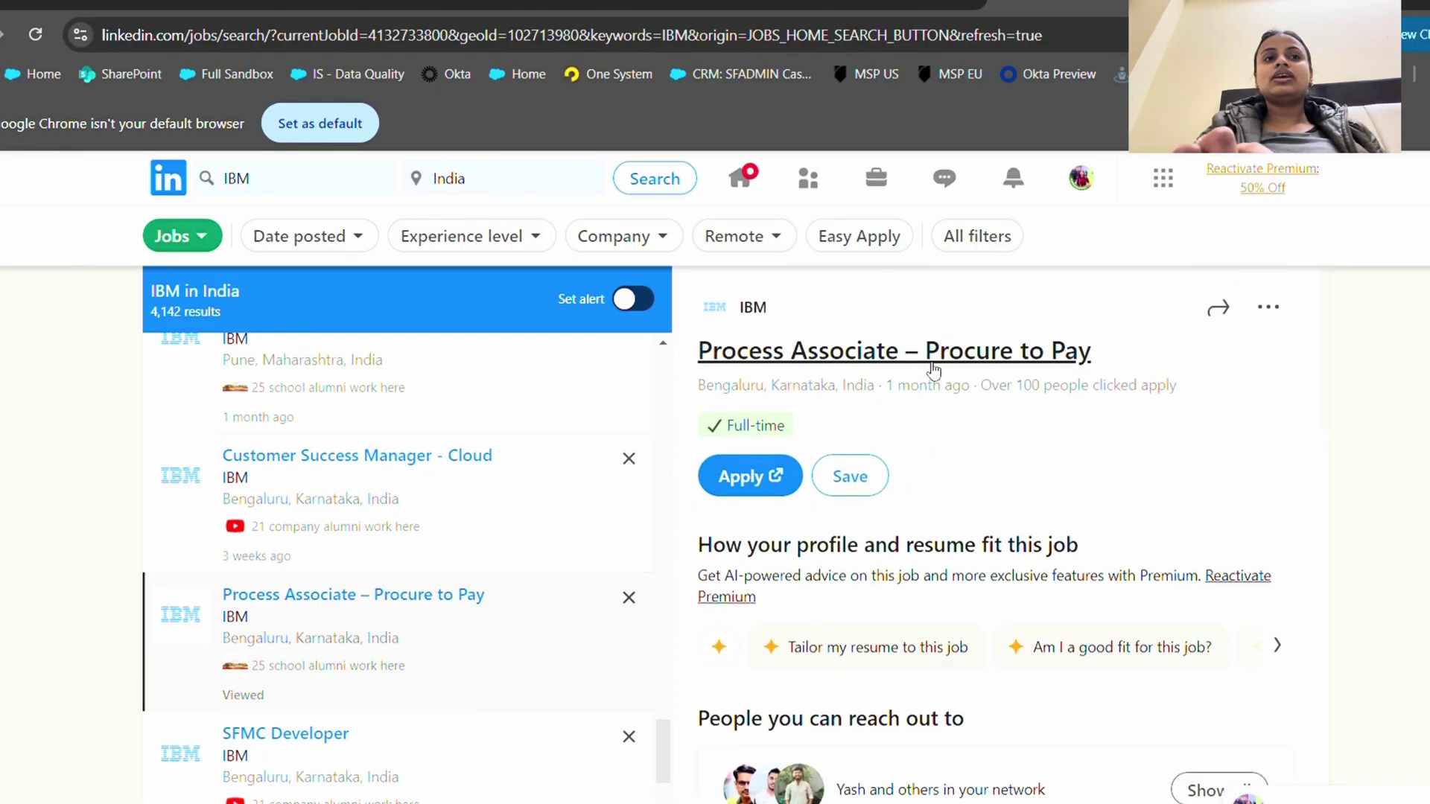
scroll(850, 721, "down", 2)
scroll(827, 706, "down", 2)
scroll(816, 700, "up", 4)
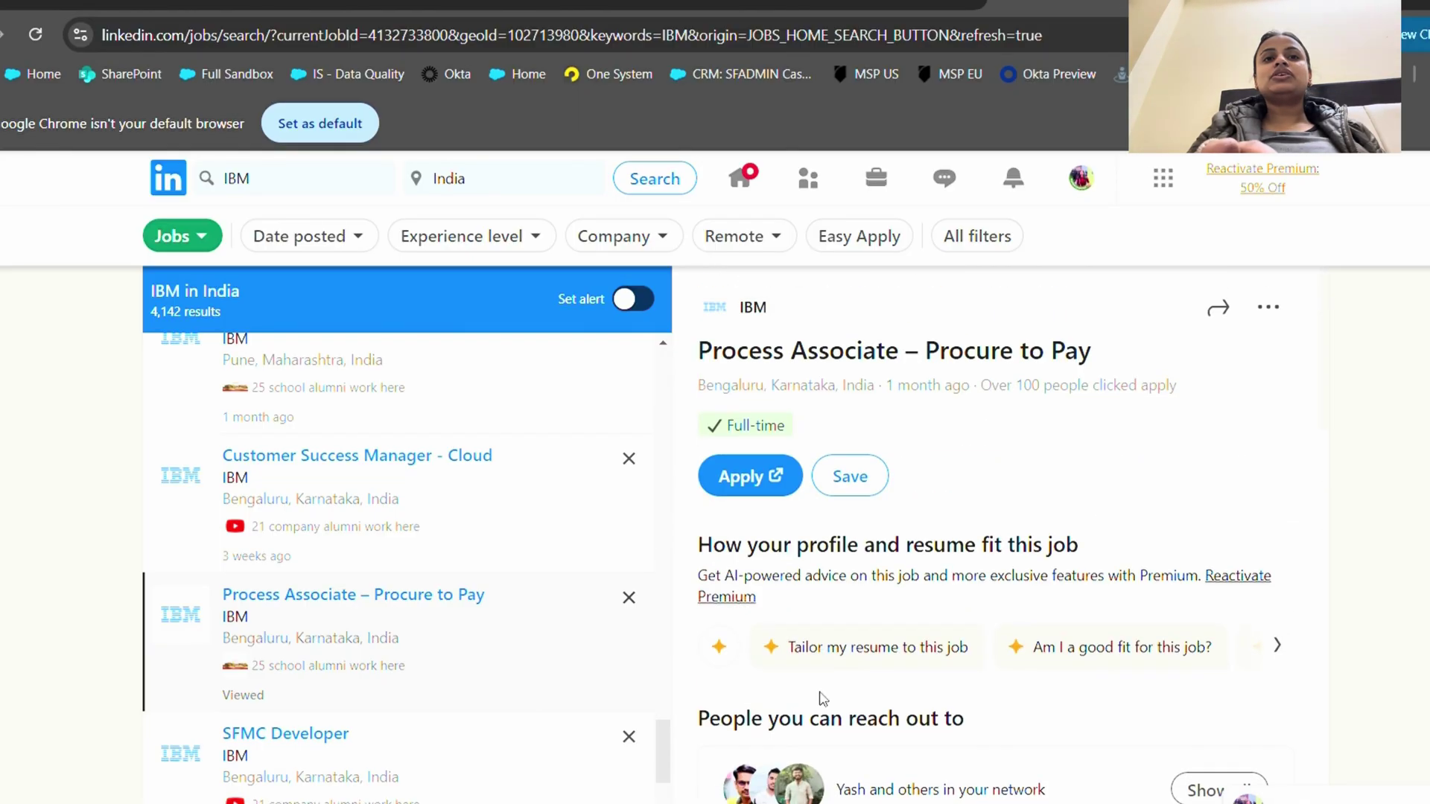
left_click(743, 476)
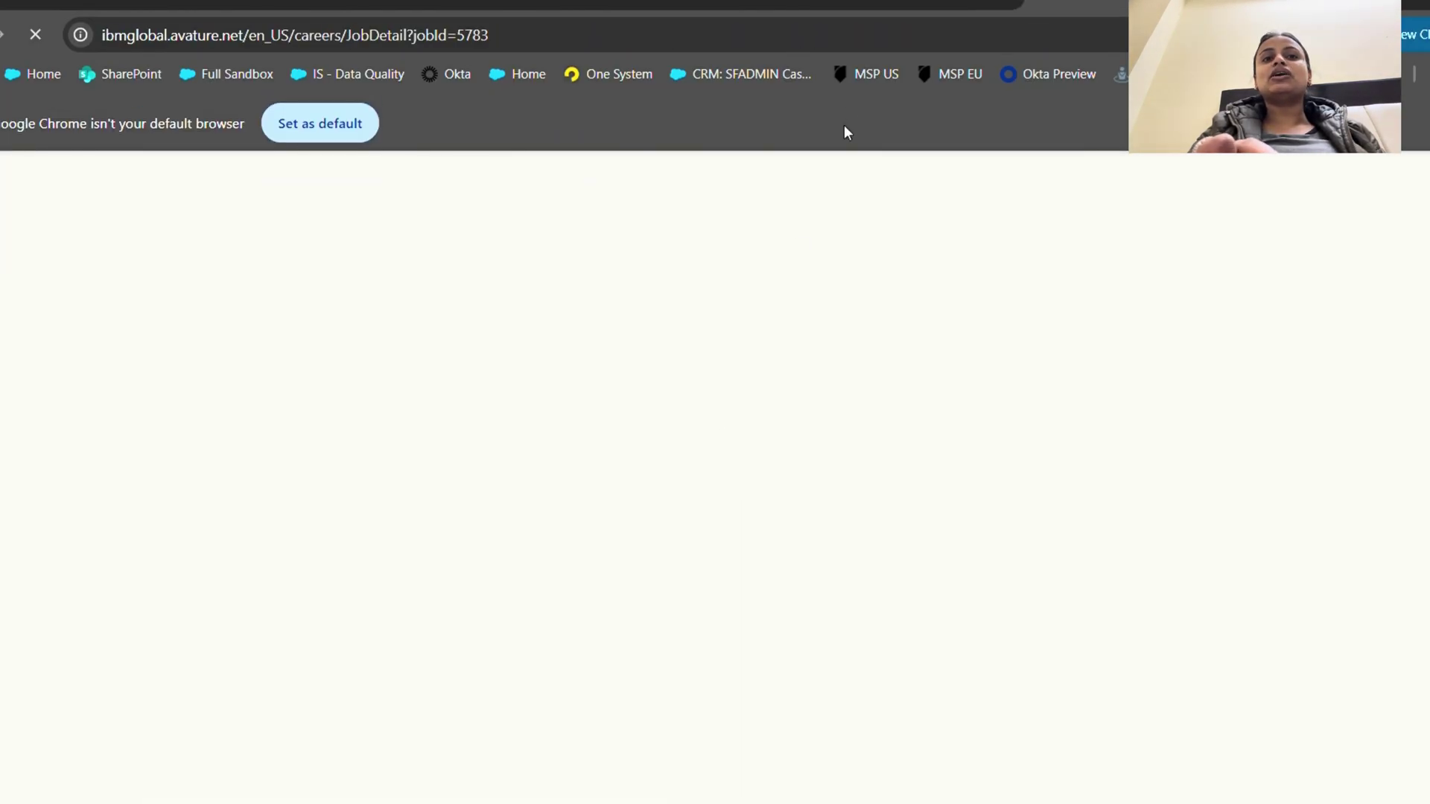
key("alt+Left")
scroll(814, 686, "down", 1)
scroll(810, 692, "down", 2)
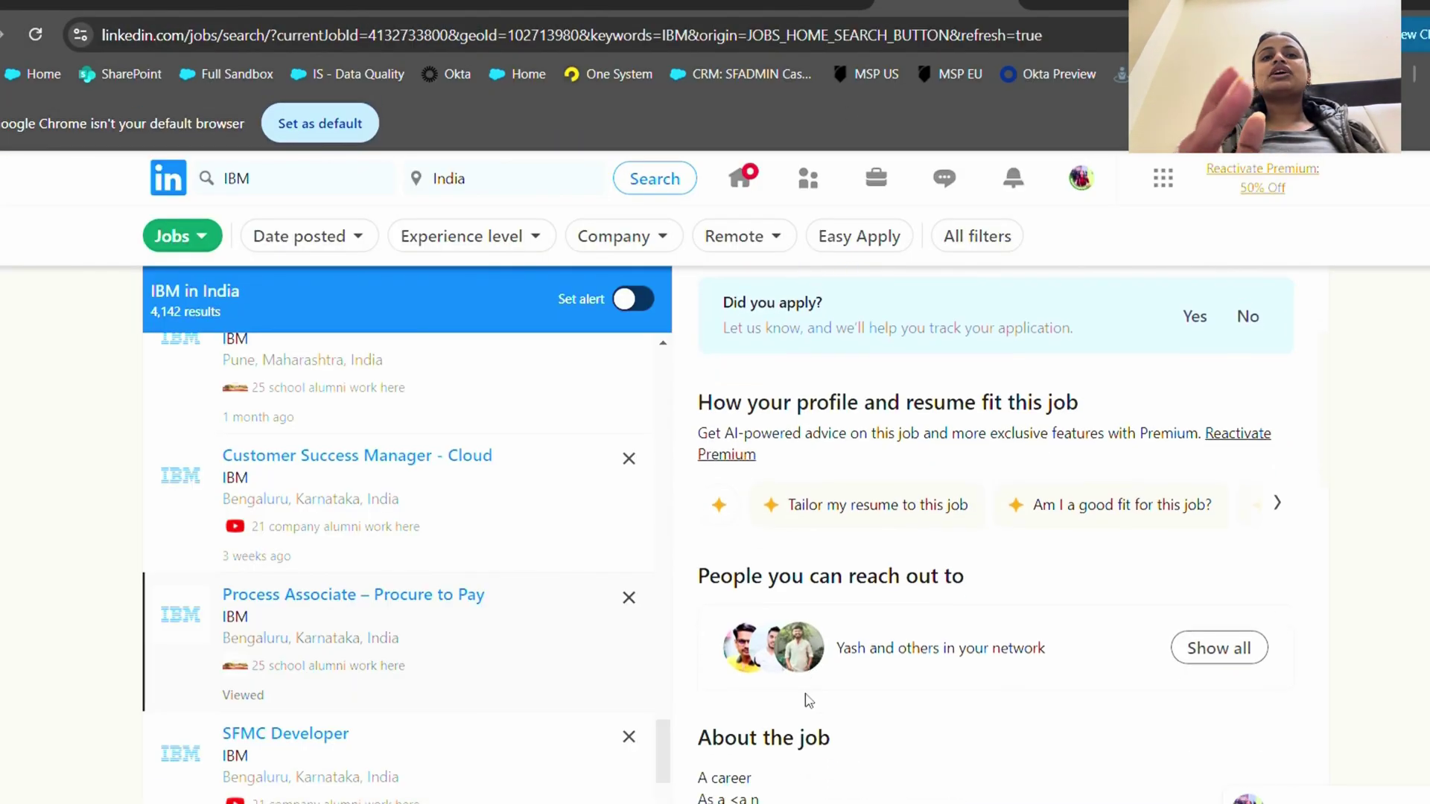
scroll(805, 700, "down", 2)
scroll(804, 699, "down", 1)
scroll(804, 698, "up", 2)
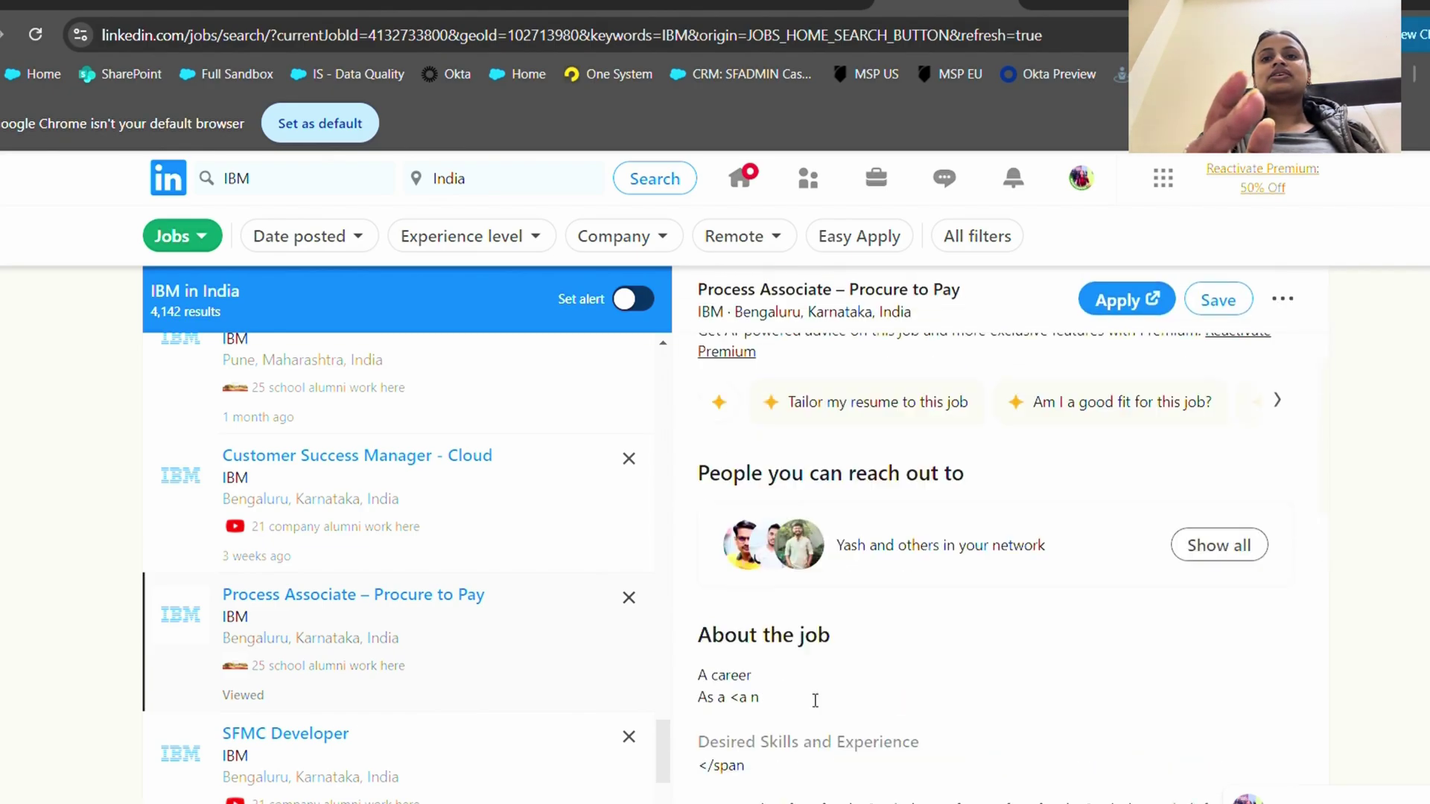
scroll(810, 700, "up", 3)
scroll(377, 705, "down", 1)
scroll(376, 703, "down", 3)
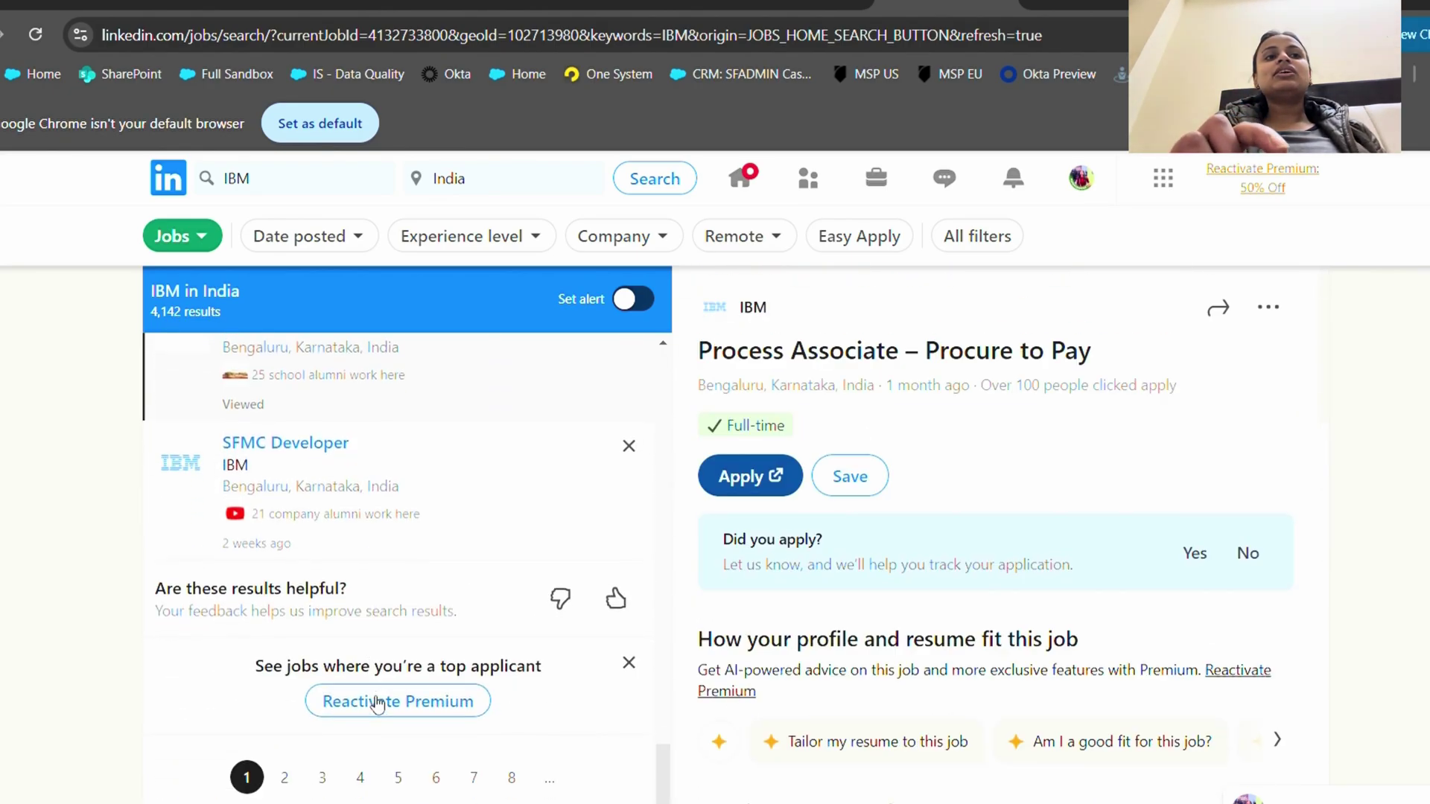
On results page 2, check Process Analyst - Claims' graduate and 1.5 years experience requirement.
left_click(298, 772)
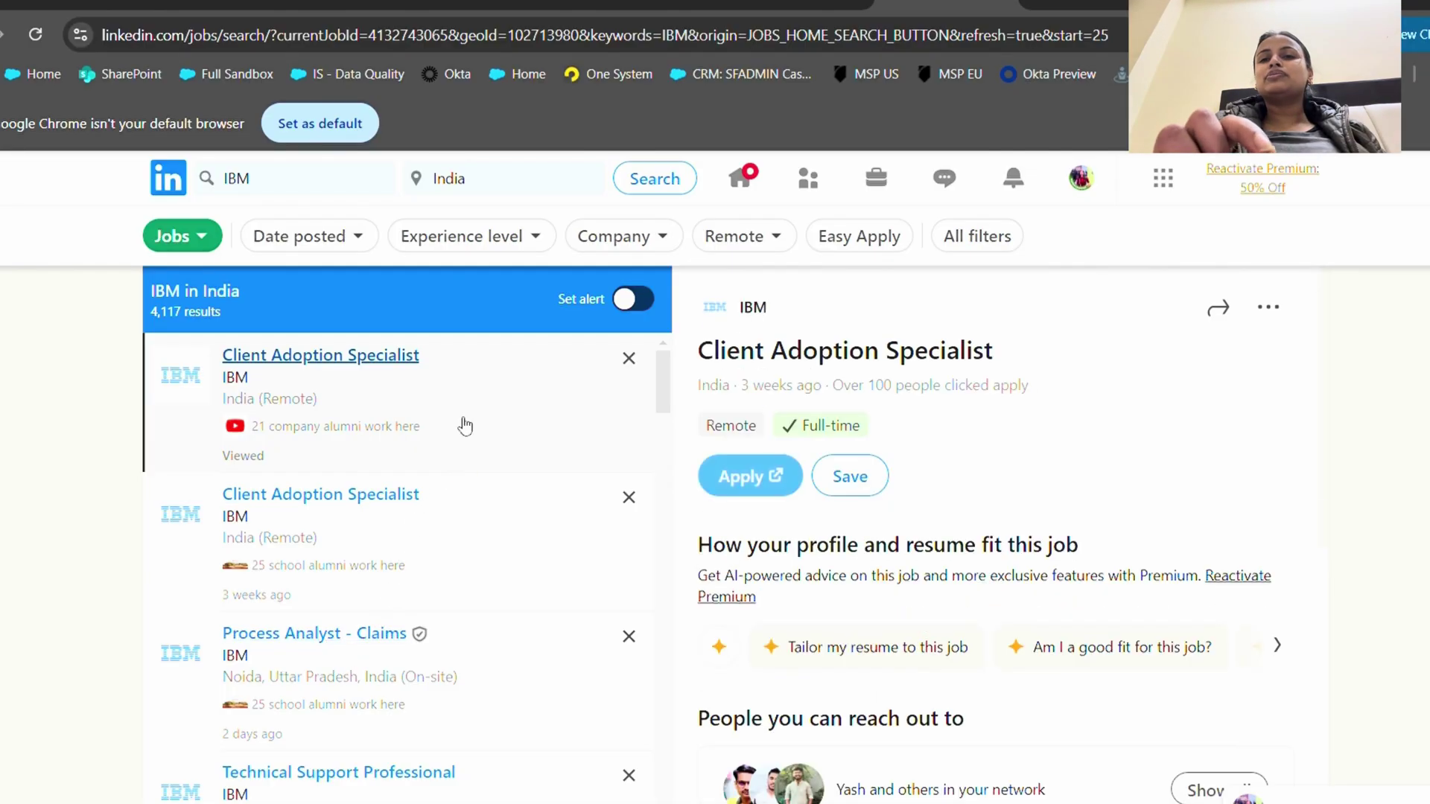
left_click(472, 660)
scroll(843, 644, "down", 1)
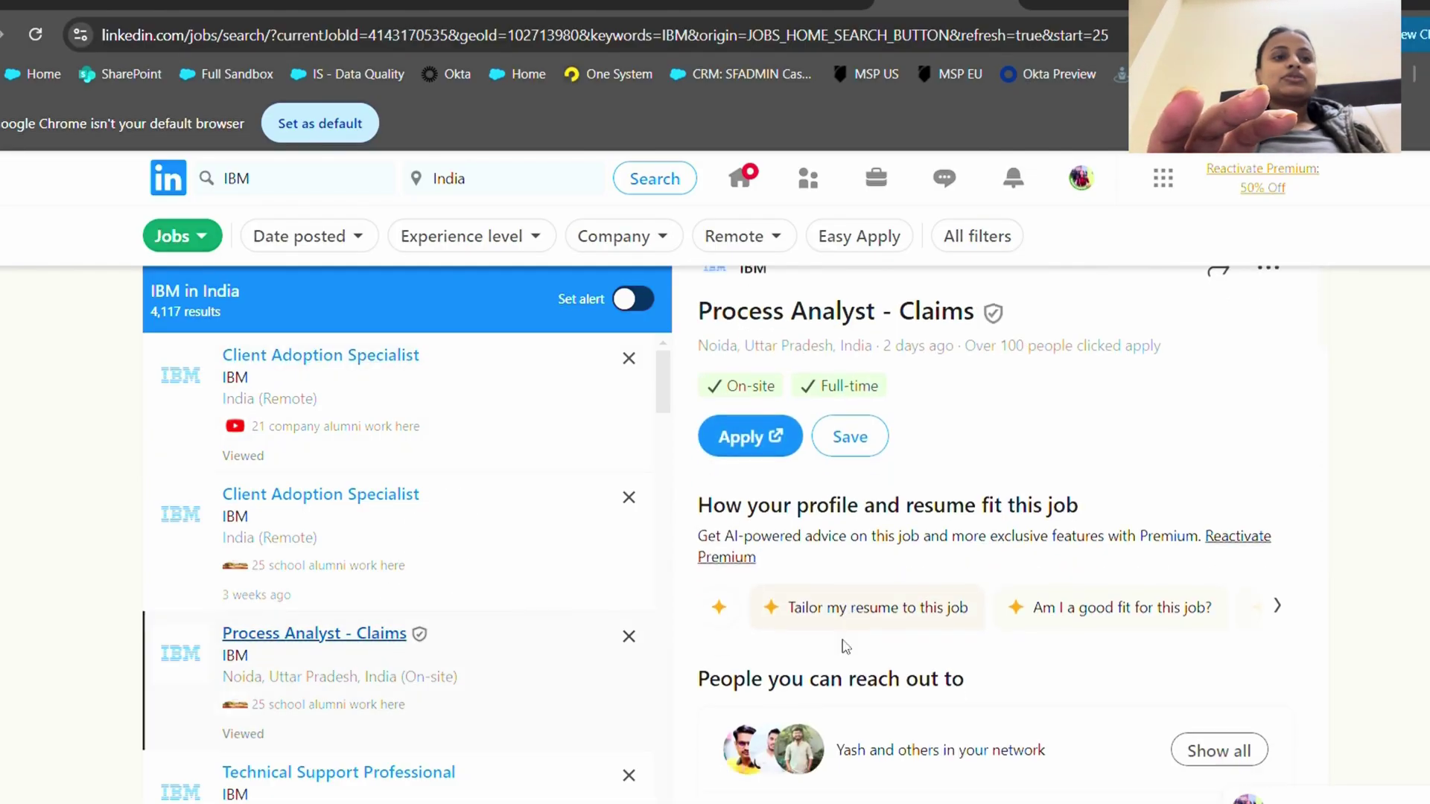
scroll(828, 631, "down", 3)
scroll(812, 618, "down", 1)
scroll(782, 598, "down", 3)
scroll(763, 594, "down", 2)
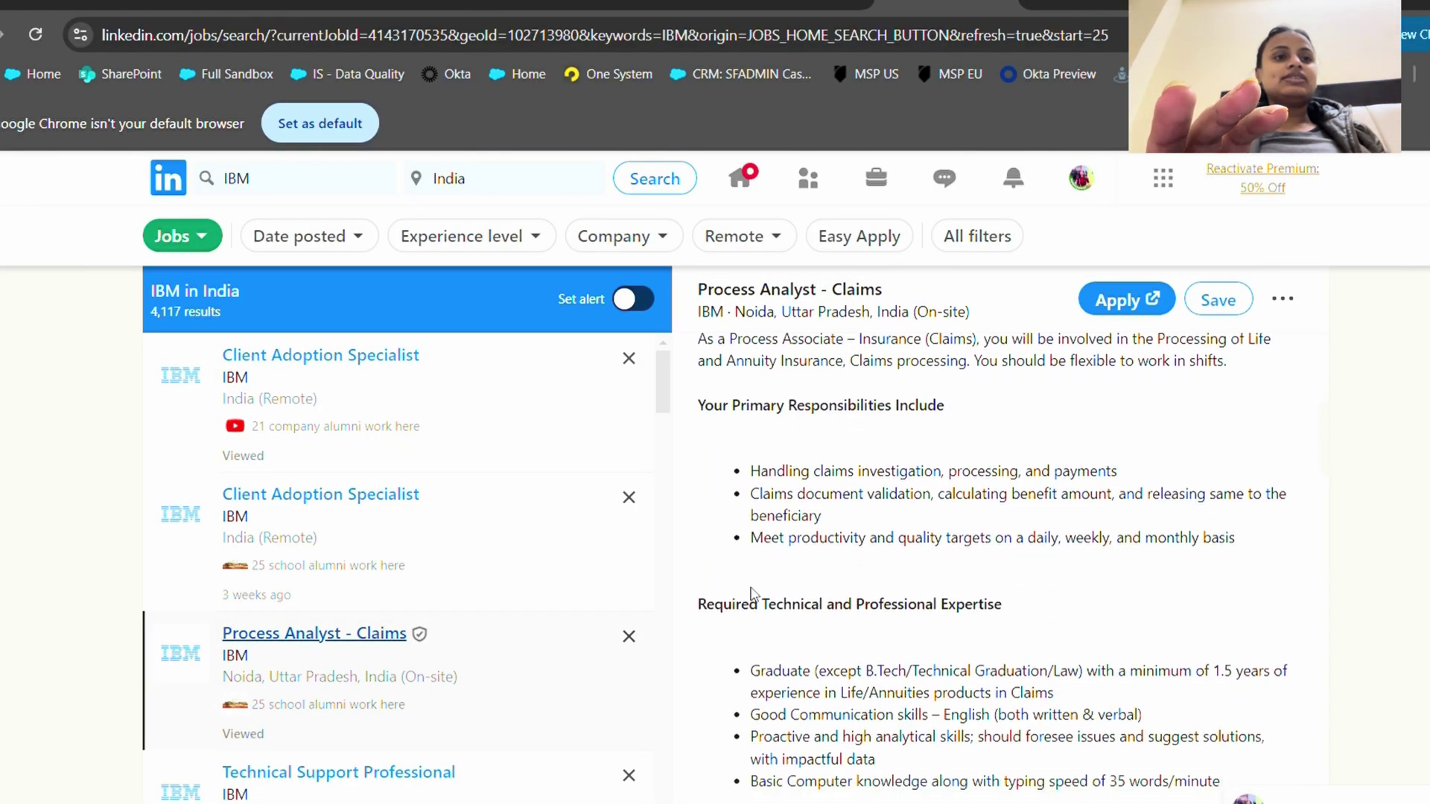
scroll(747, 597, "down", 2)
scroll(759, 596, "up", 3)
scroll(754, 597, "up", 4)
scroll(750, 600, "up", 3)
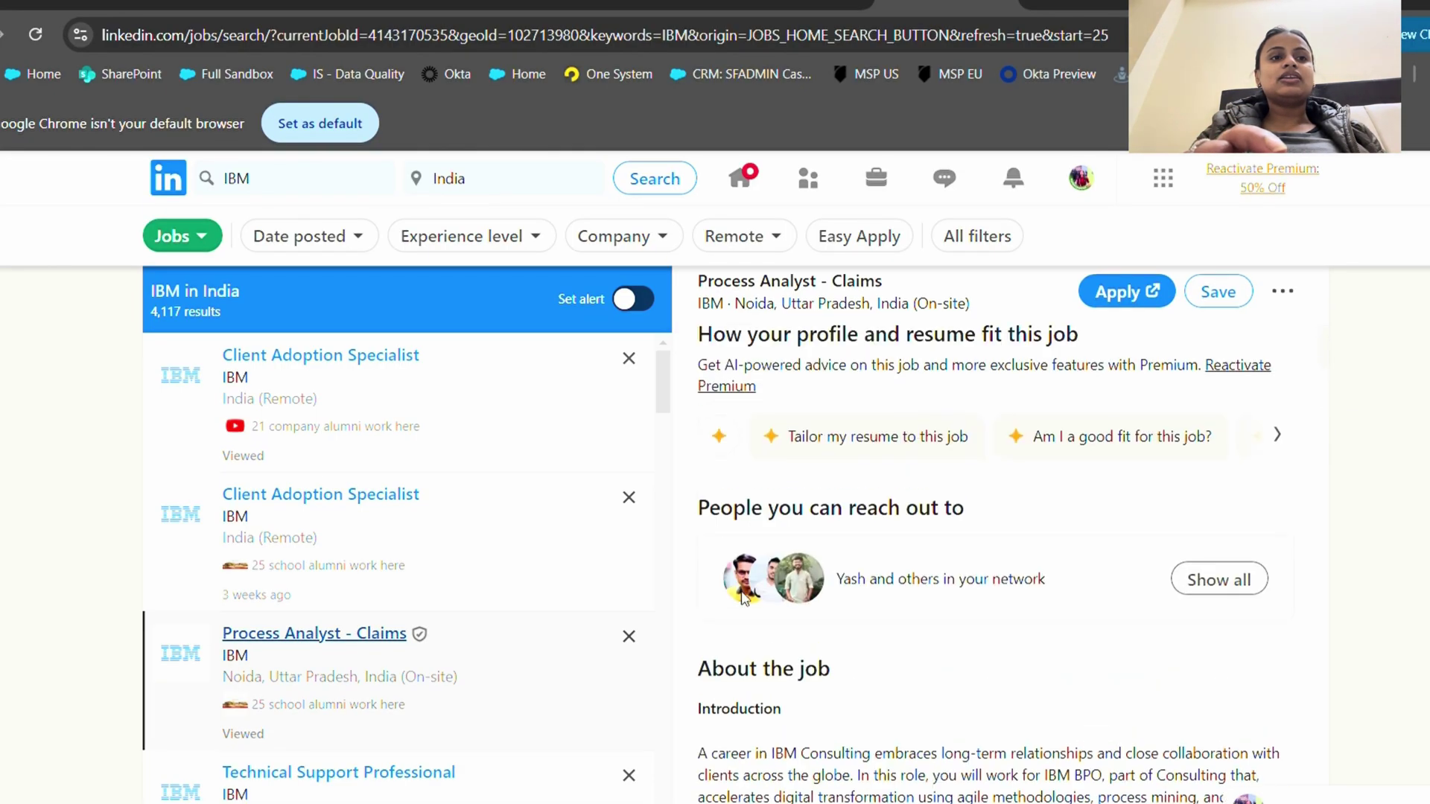
scroll(749, 600, "down", 4)
scroll(745, 595, "down", 3)
scroll(741, 593, "down", 1)
scroll(742, 594, "down", 3)
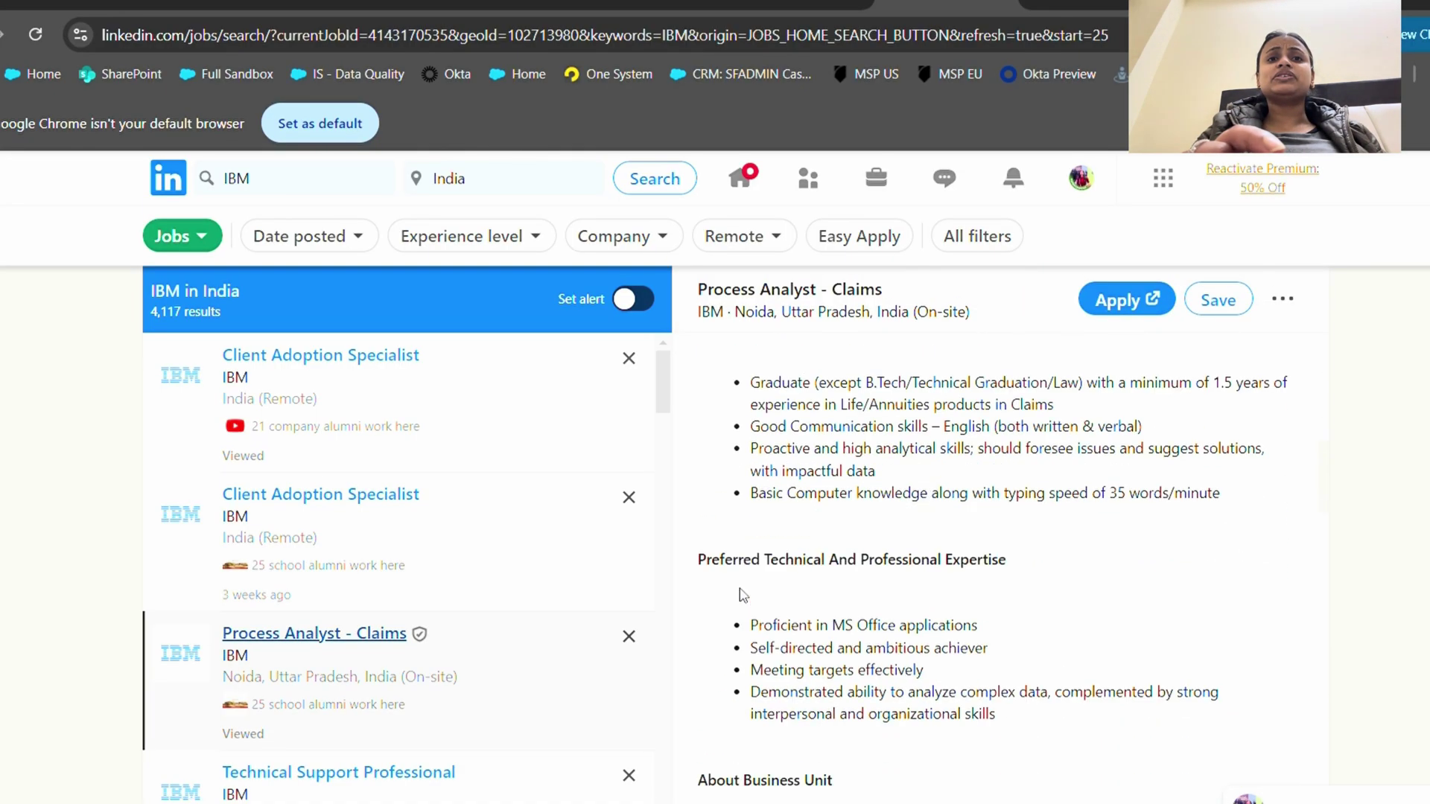
left_click_drag(751, 368, 1086, 394)
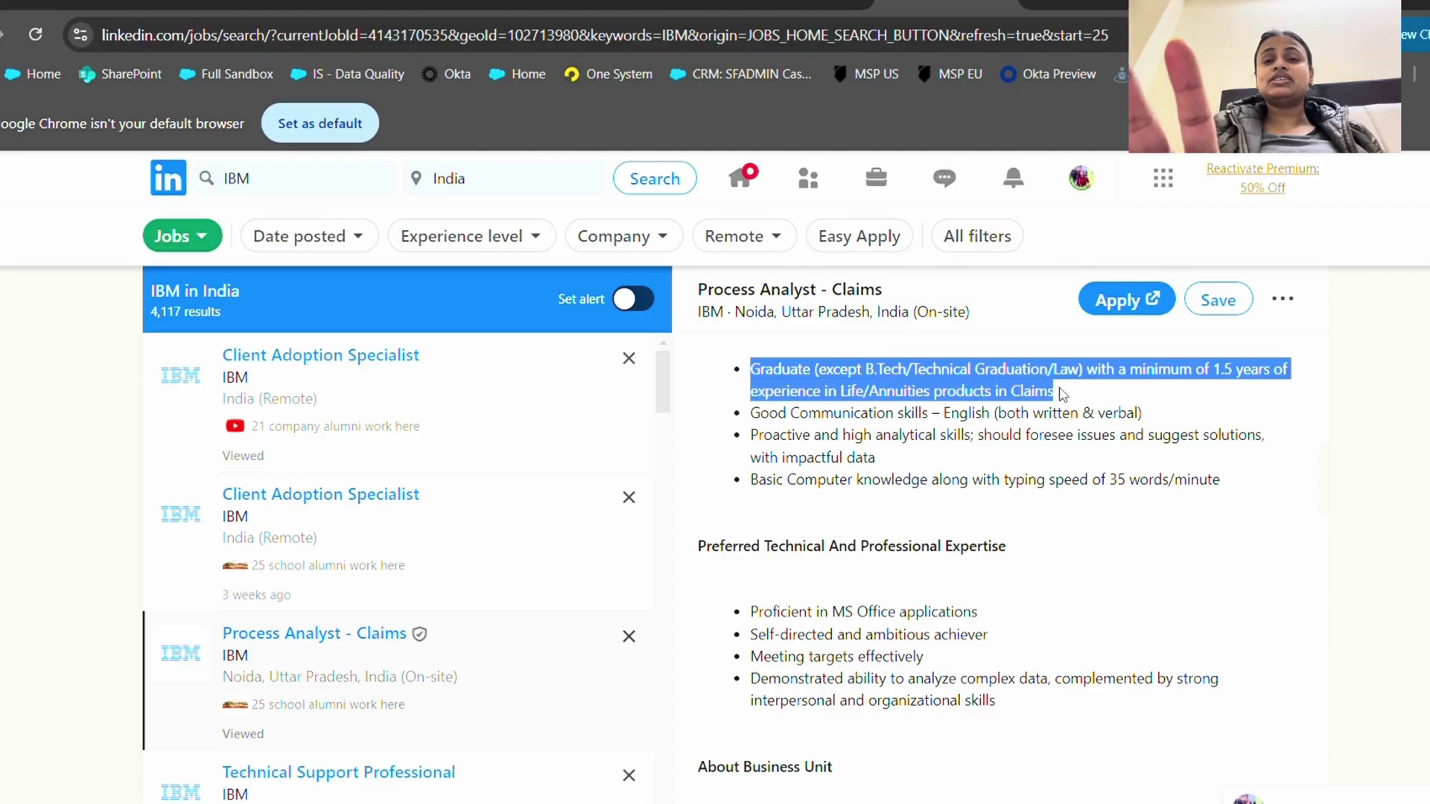
left_click(1086, 395)
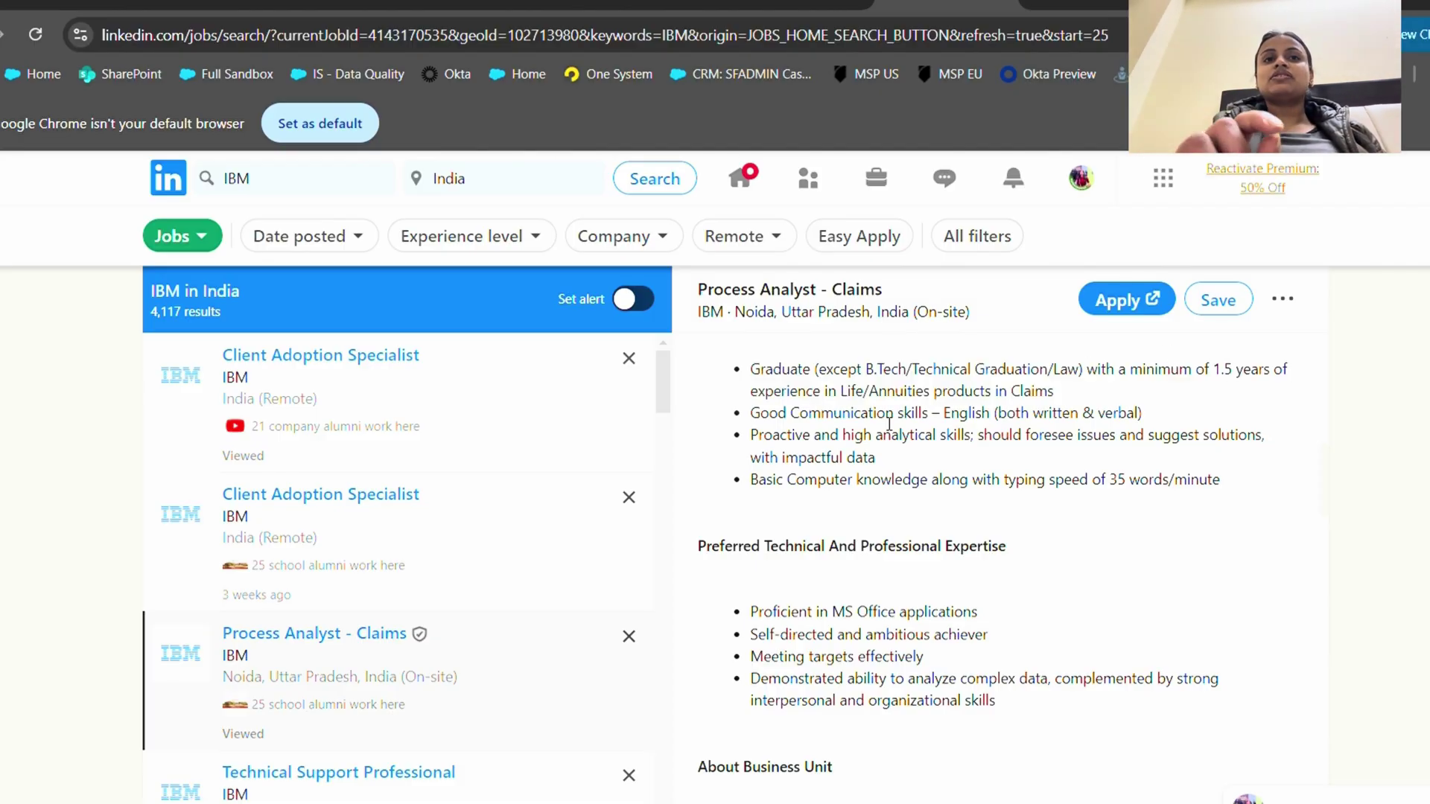
scroll(895, 540, "down", 2)
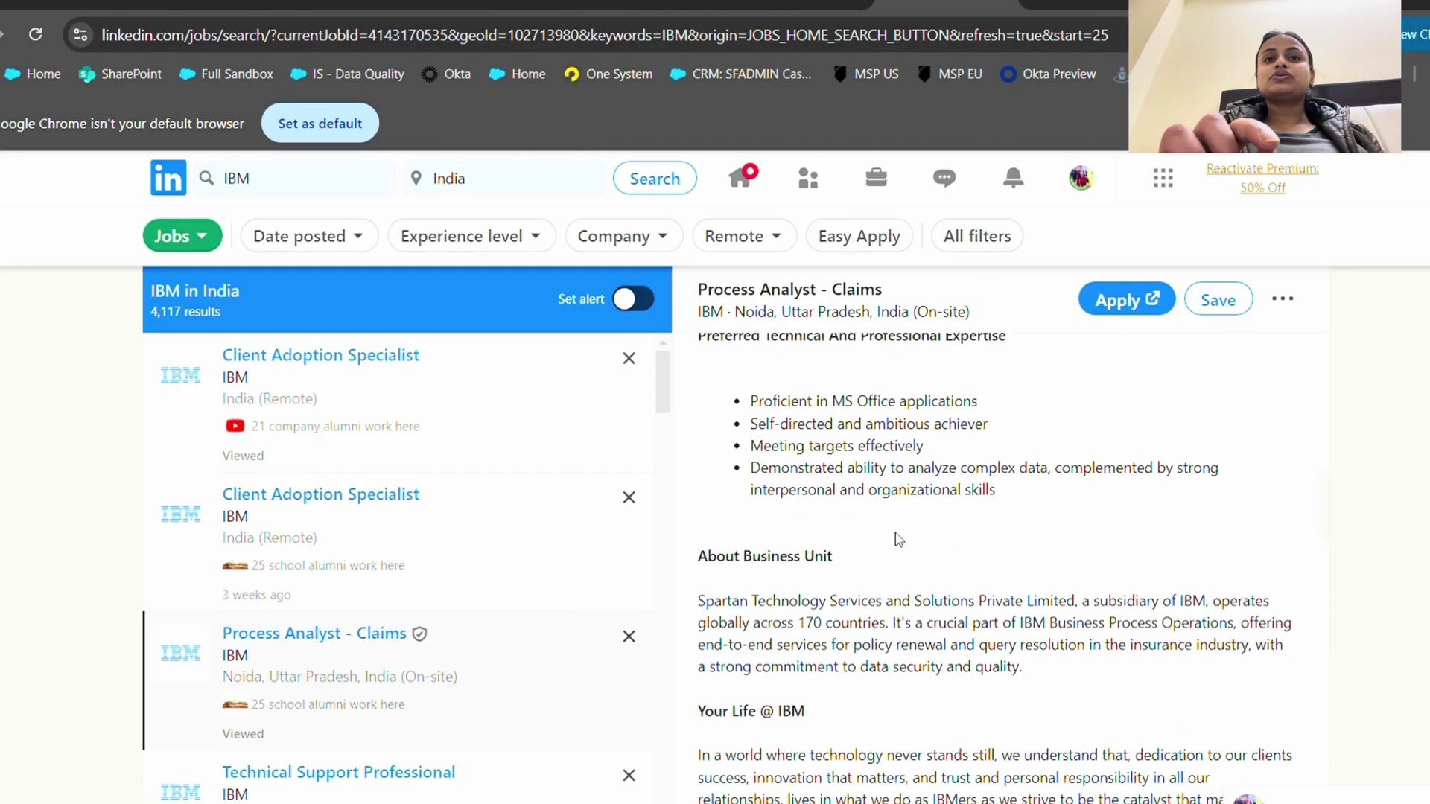
scroll(890, 551, "up", 2)
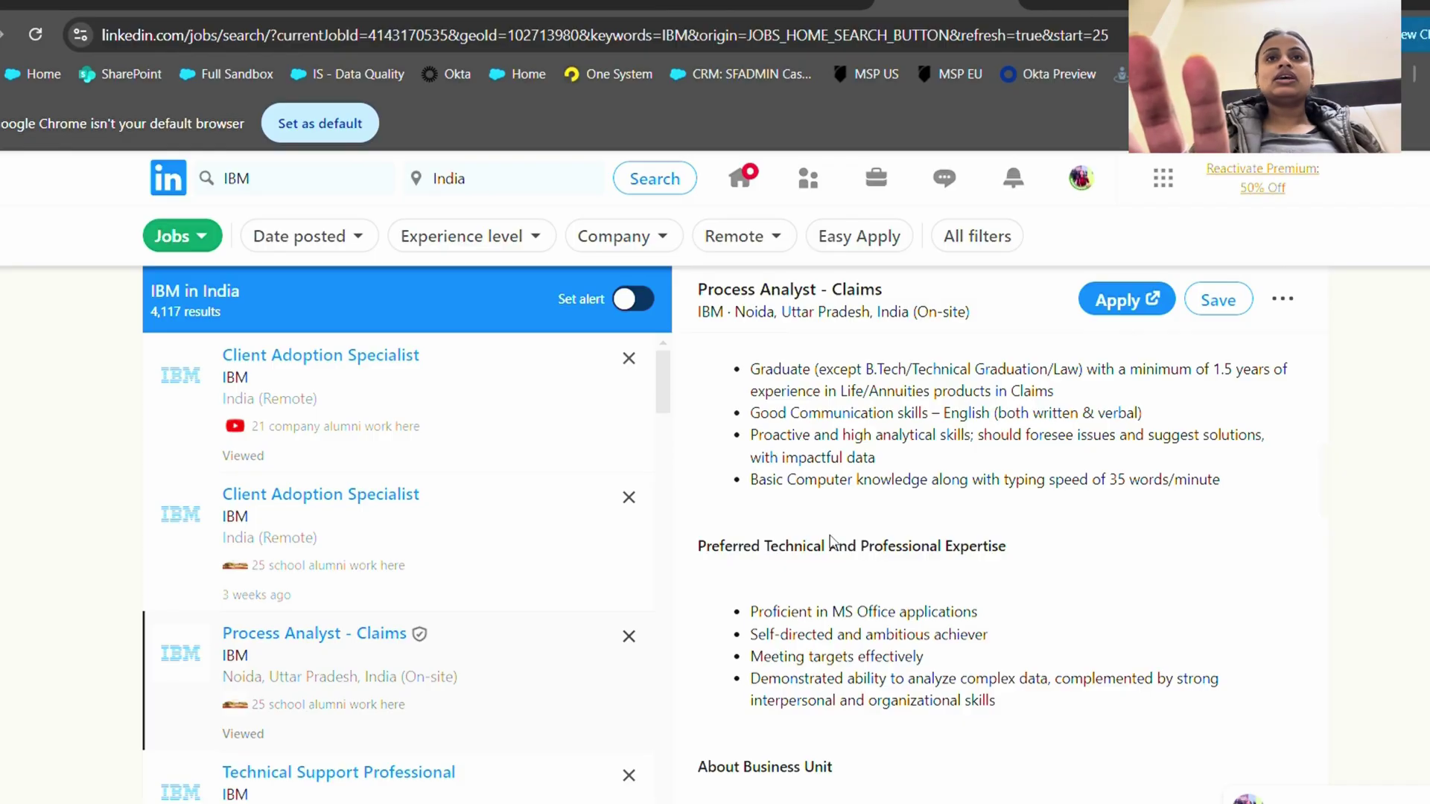
scroll(832, 544, "down", 1)
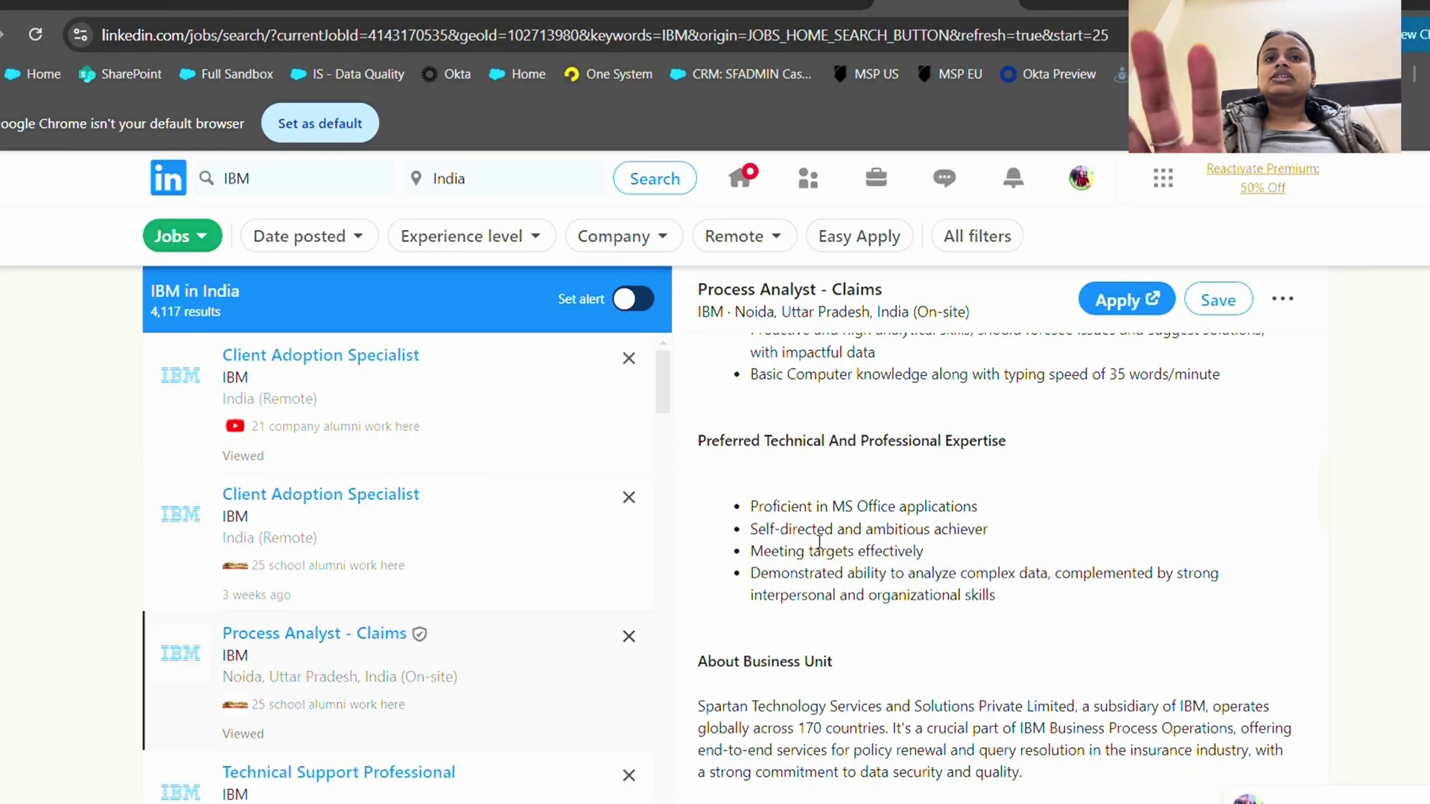
scroll(291, 592, "down", 3)
scroll(380, 675, "down", 3)
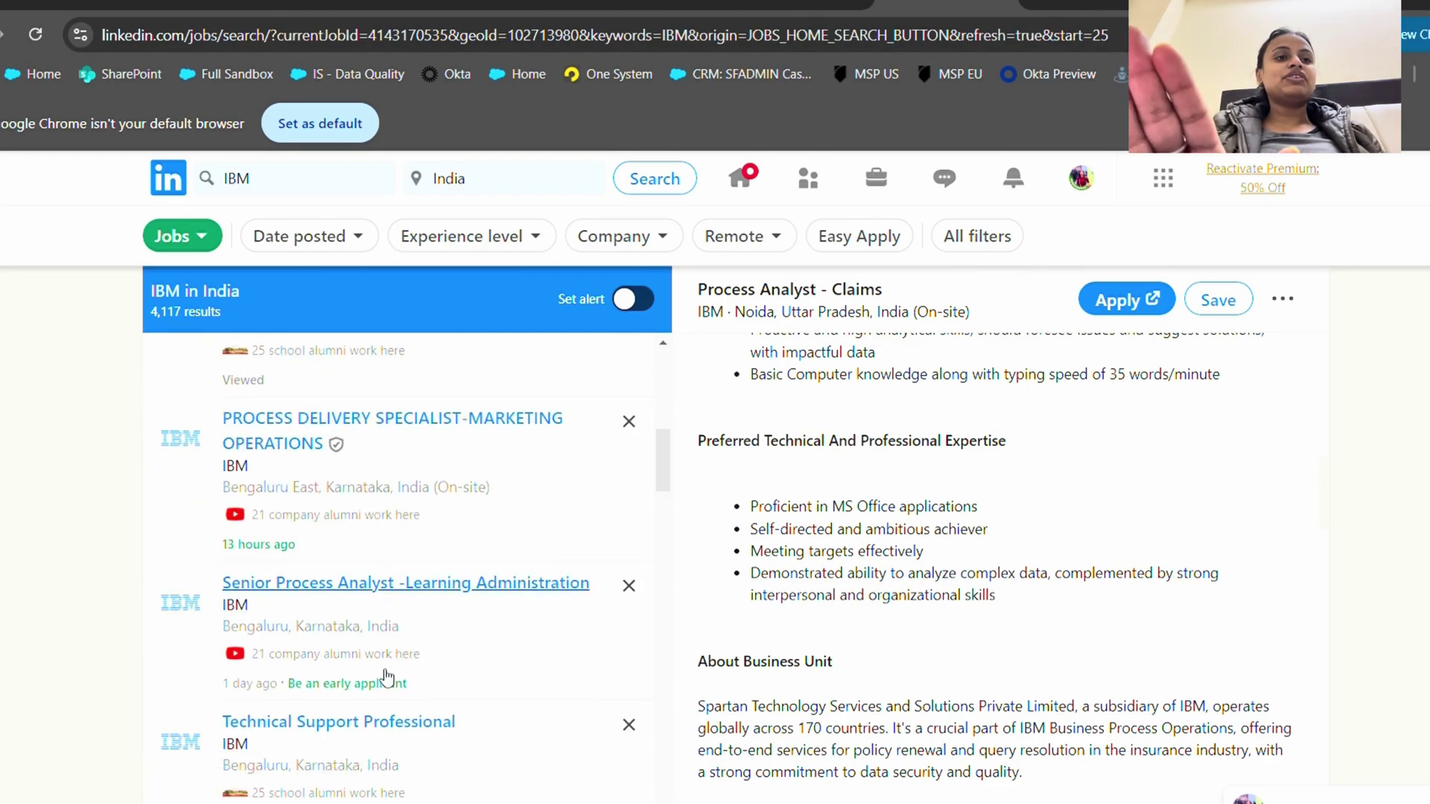
scroll(463, 615, "down", 2)
Check Technical Support Professional's Linux/Unix requirement, then open the ACS Support Engineer posting.
left_click(422, 598)
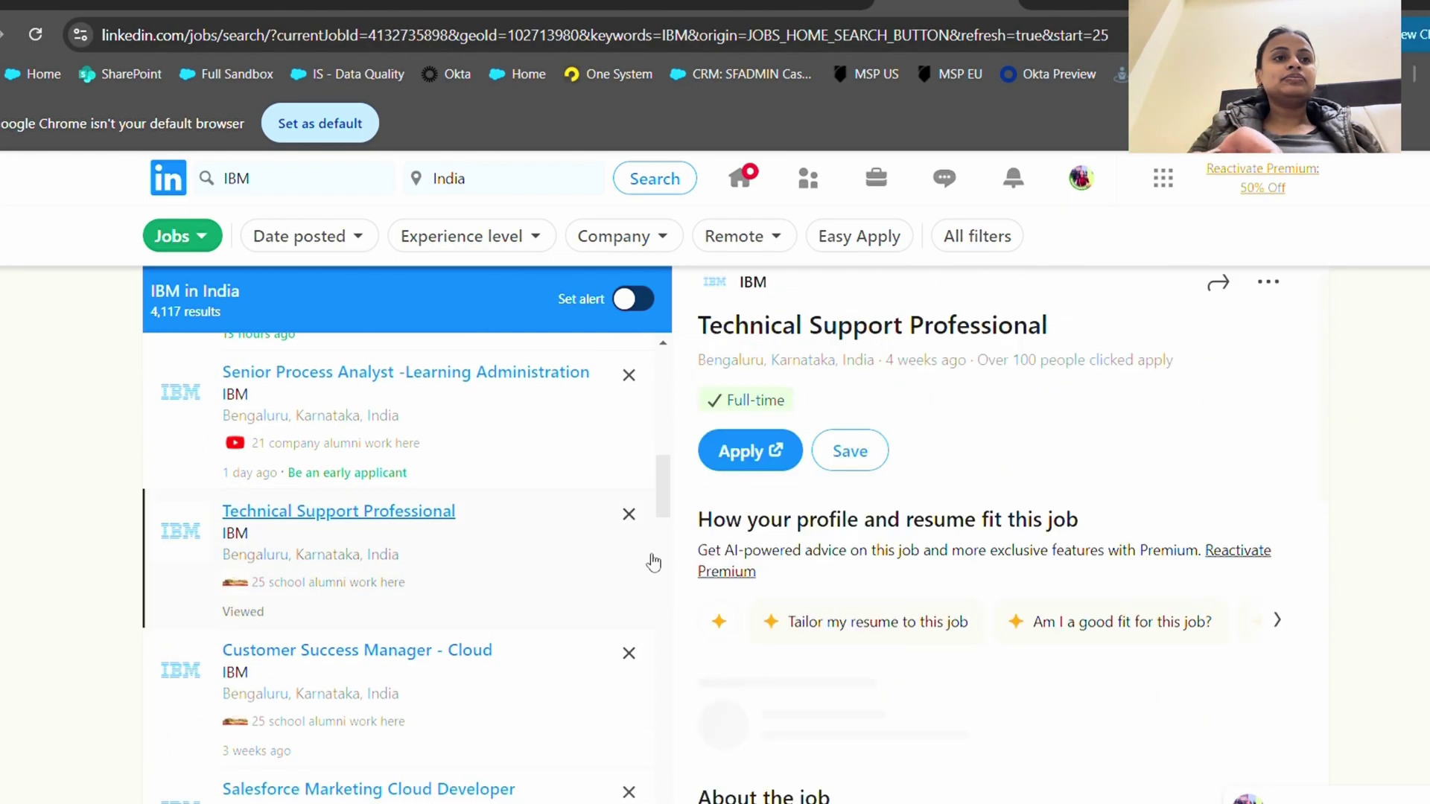
scroll(810, 572, "down", 2)
scroll(810, 572, "down", 3)
scroll(809, 572, "down", 1)
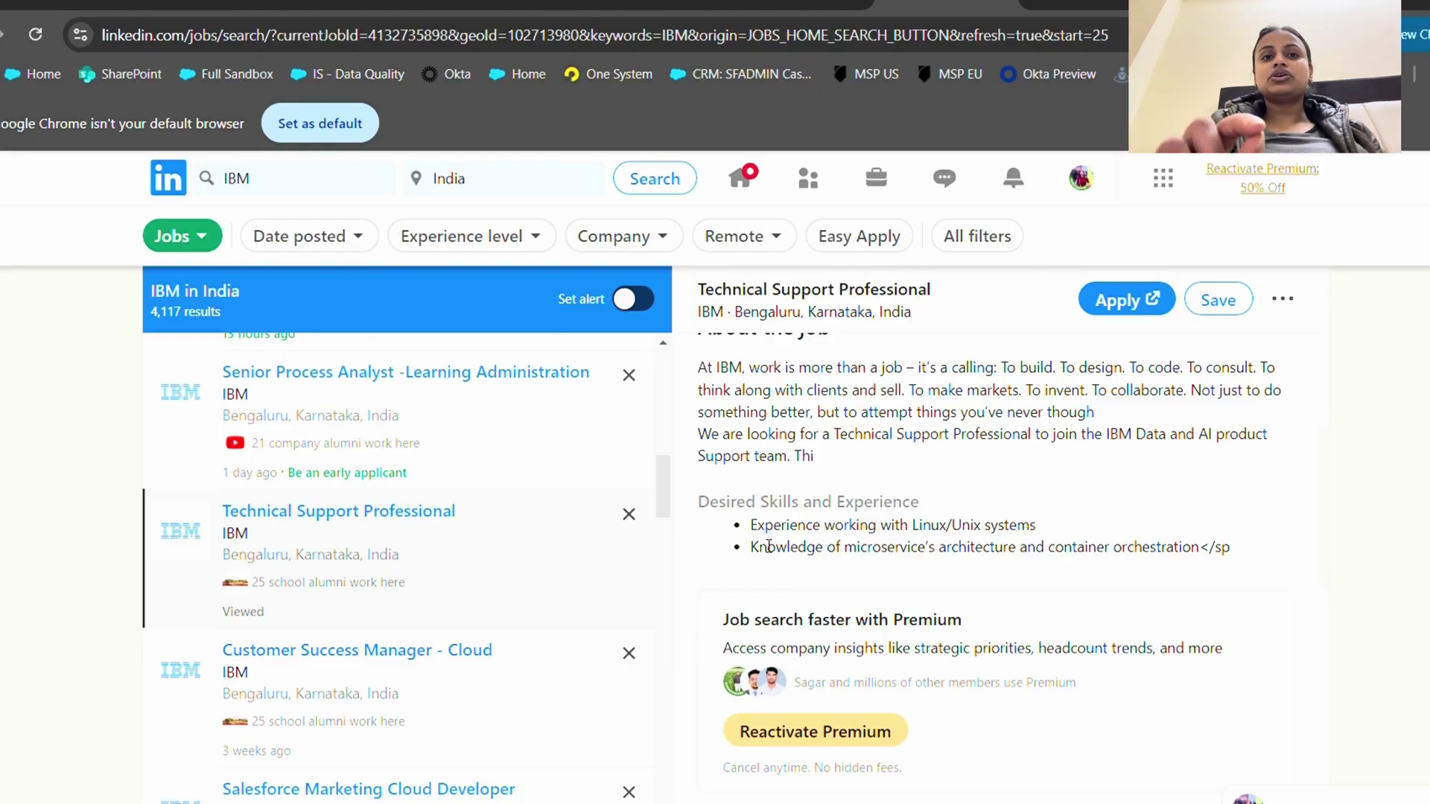
left_click_drag(751, 525, 1050, 534)
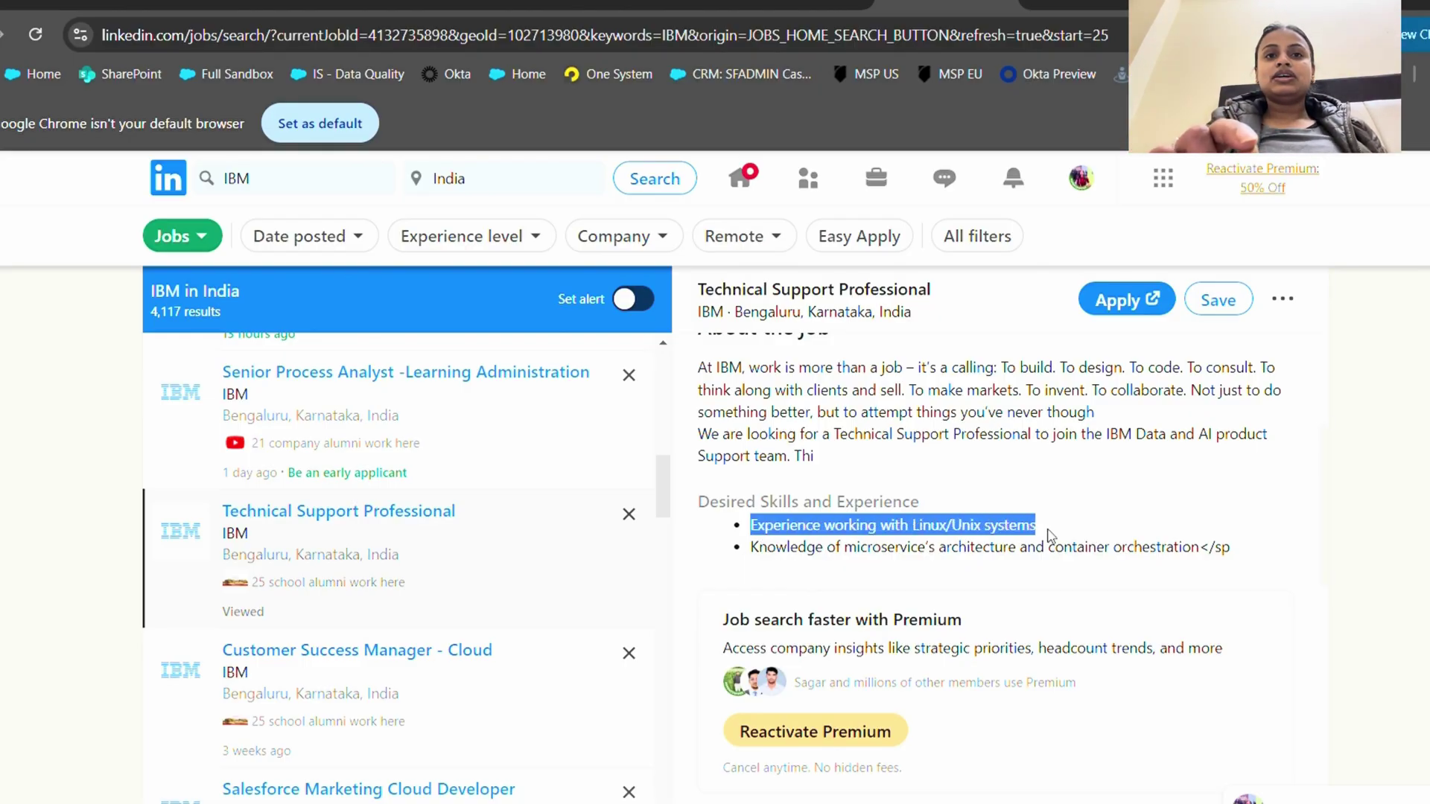
left_click(1050, 536)
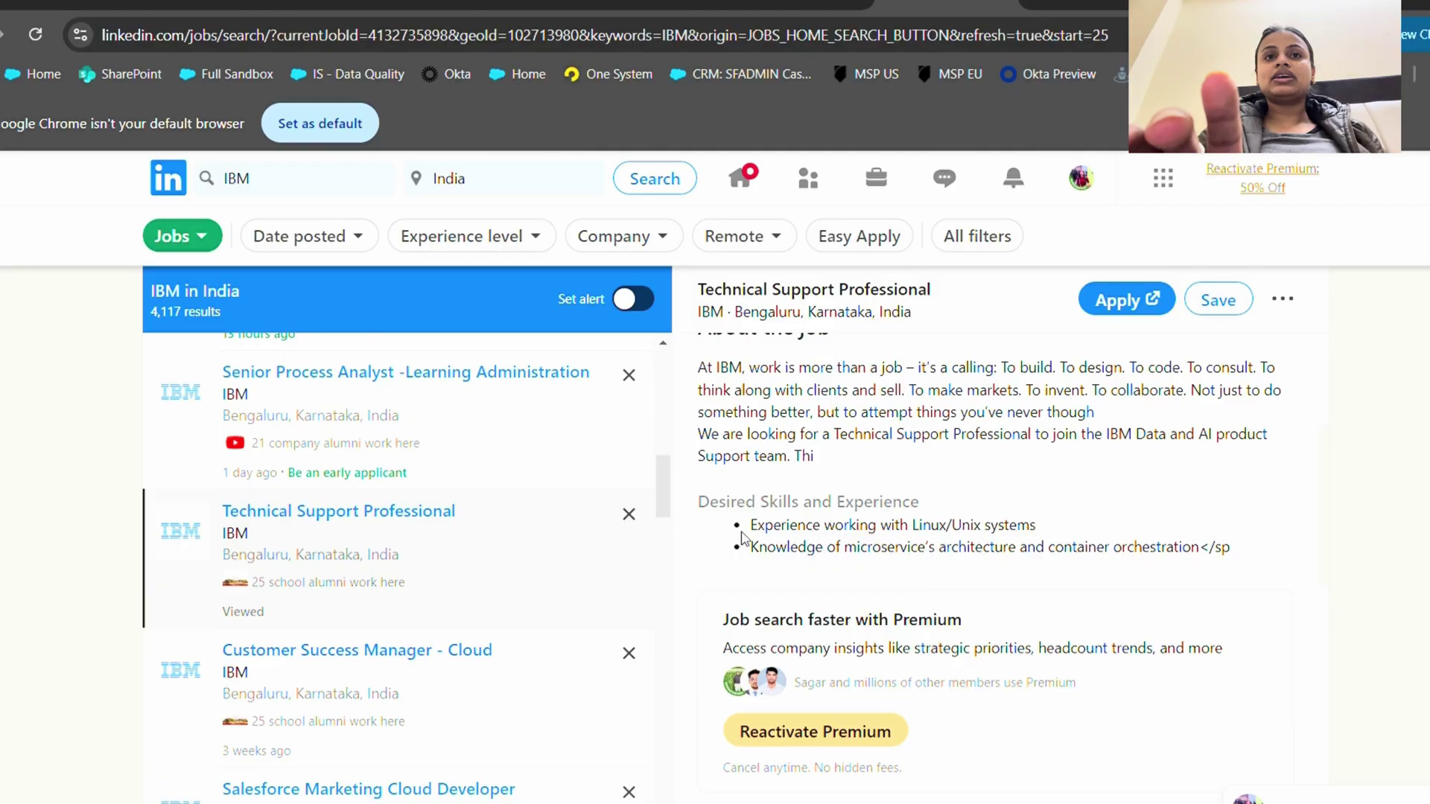
scroll(715, 525, "up", 2)
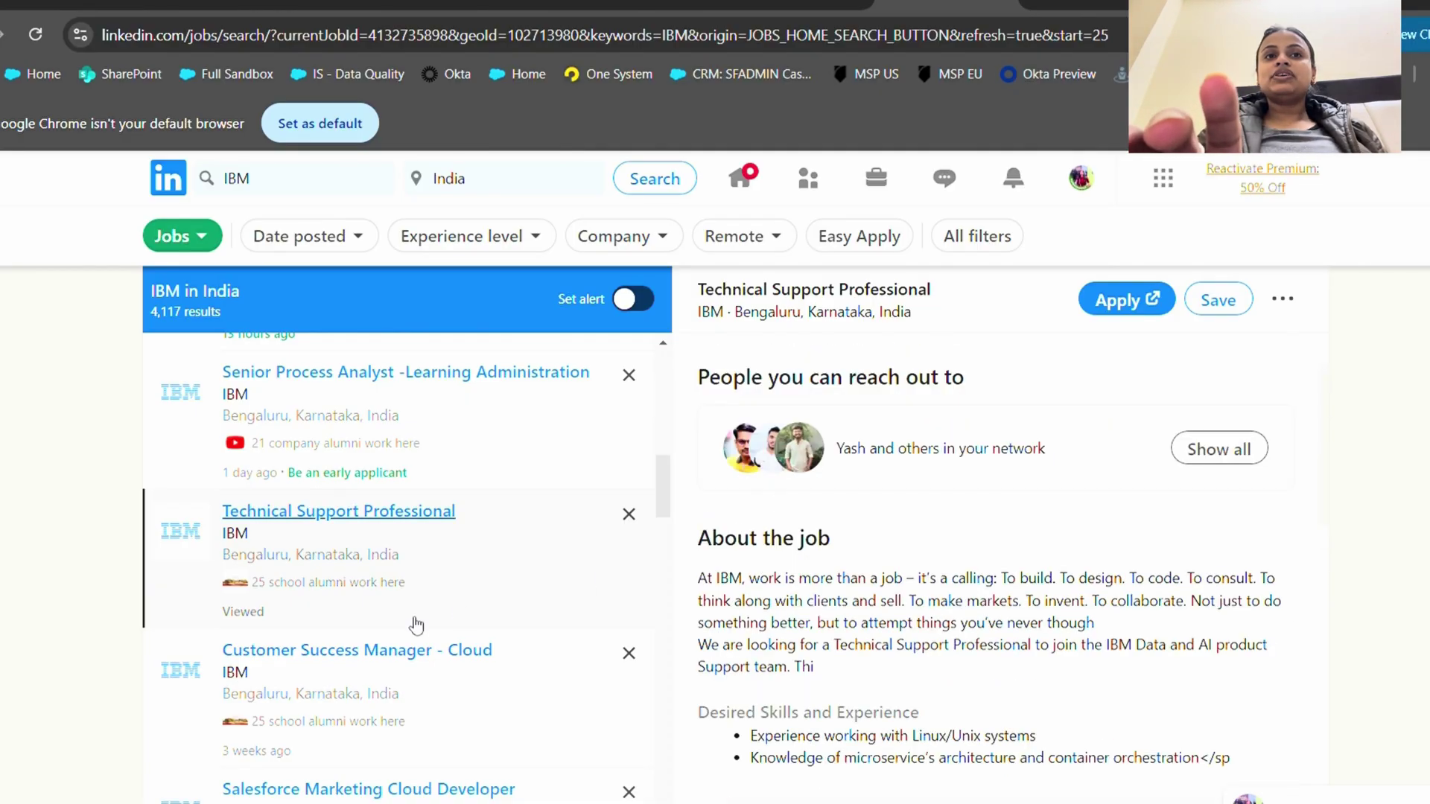
scroll(414, 623, "down", 2)
scroll(387, 606, "down", 1)
scroll(428, 647, "down", 2)
scroll(428, 645, "down", 2)
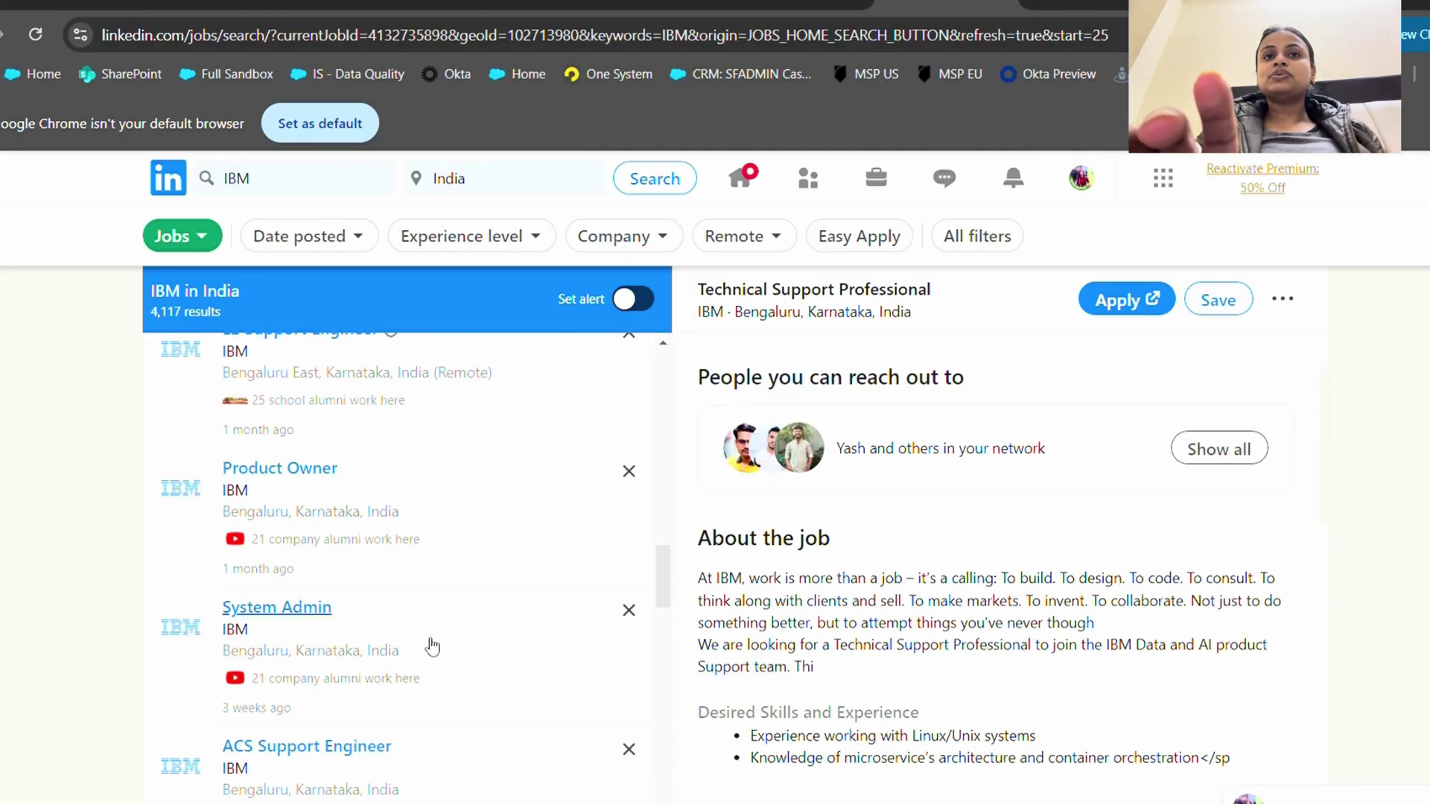
scroll(440, 648, "down", 2)
scroll(443, 645, "down", 2)
scroll(447, 637, "up", 2)
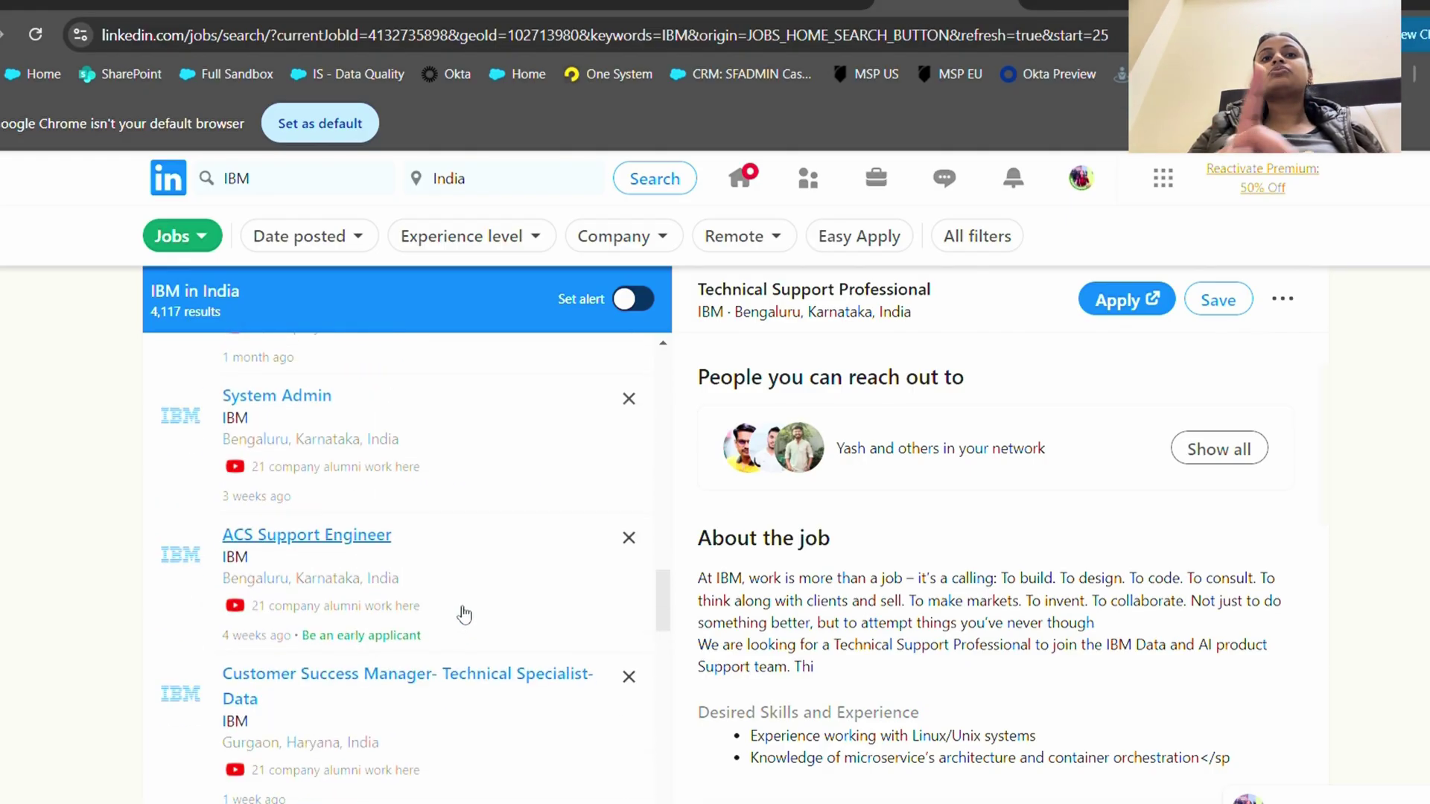
left_click(440, 573)
scroll(983, 504, "down", 5)
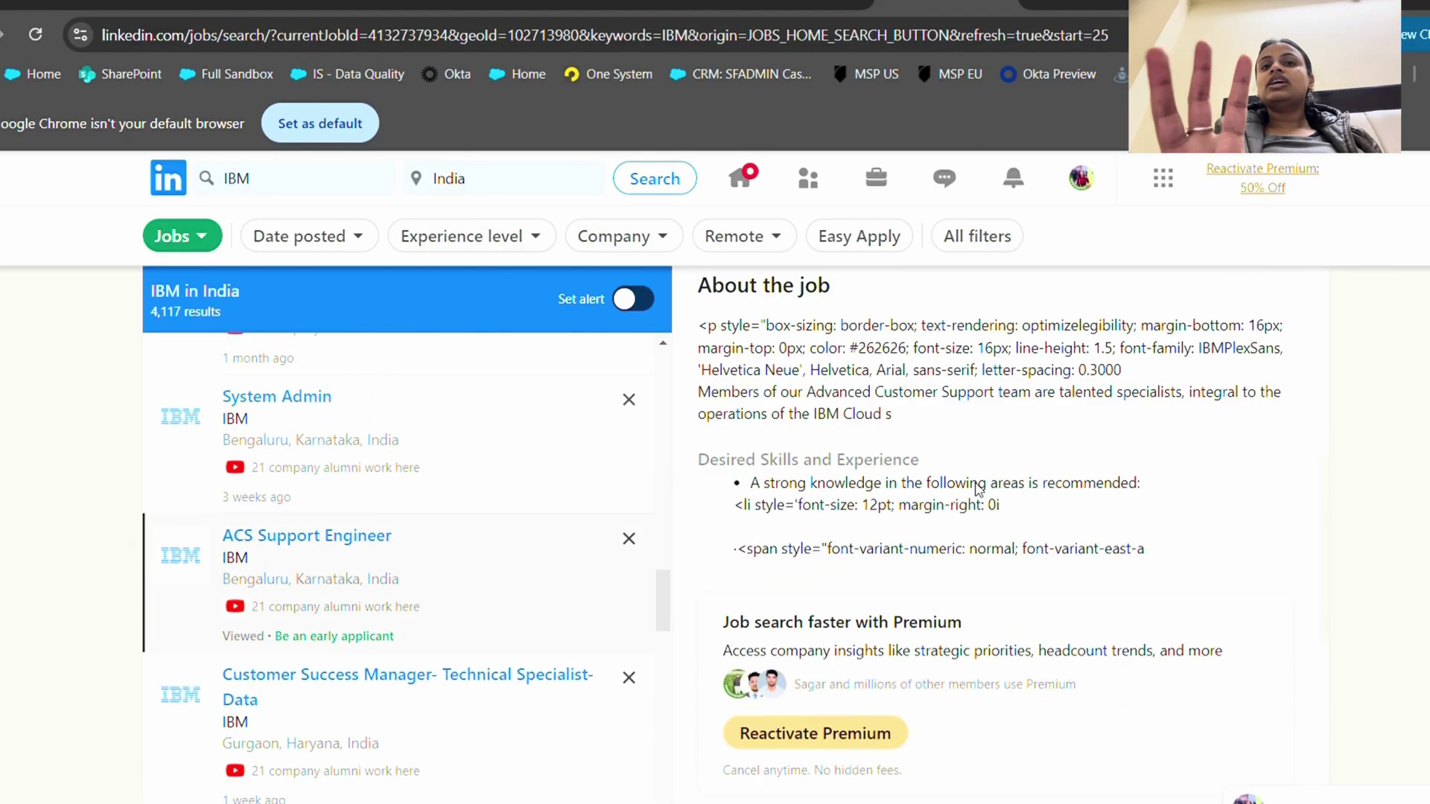
scroll(948, 525, "up", 2)
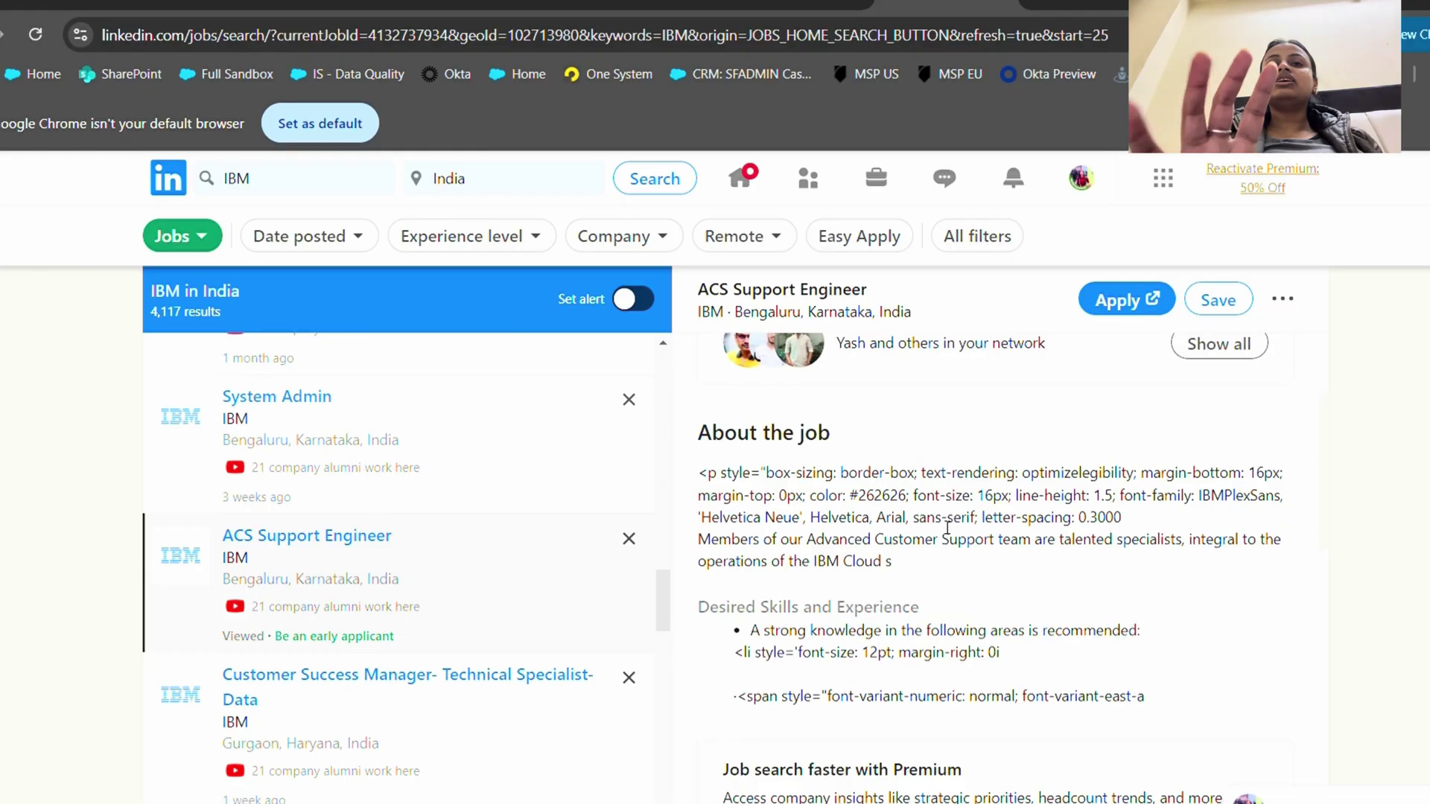
scroll(945, 536, "up", 3)
scroll(943, 555, "up", 3)
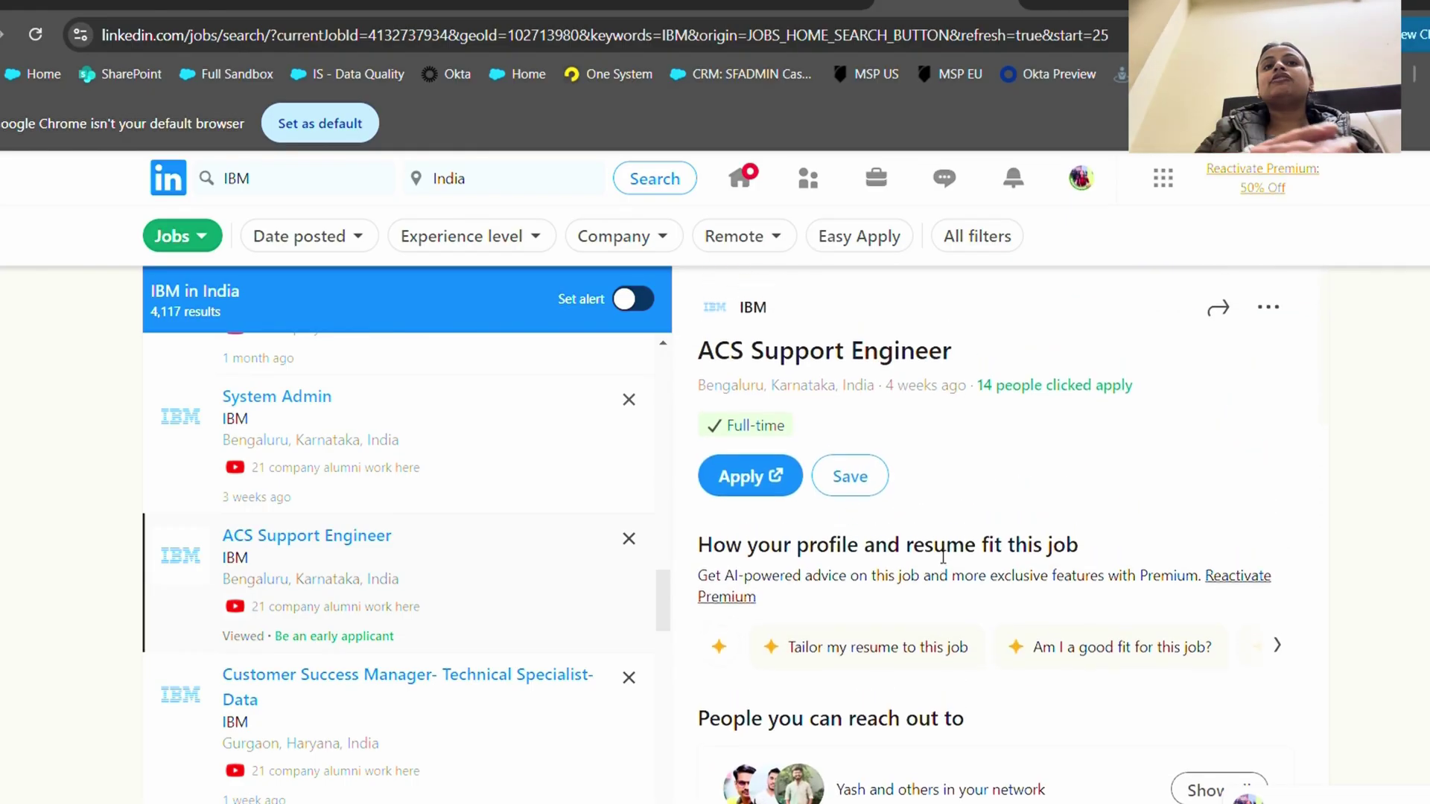
scroll(805, 459, "down", 1)
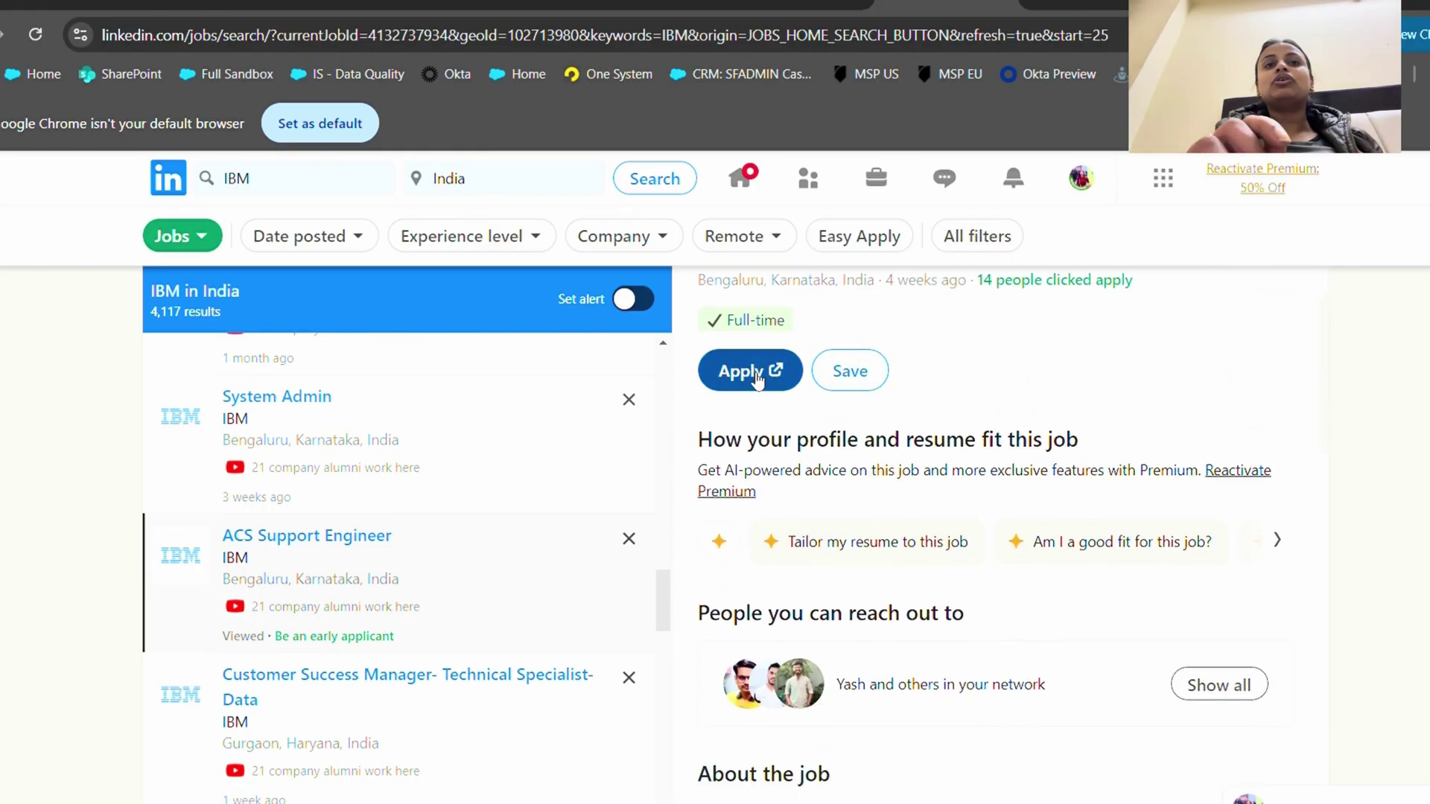
scroll(329, 517, "down", 2)
scroll(332, 520, "up", 1)
scroll(335, 520, "down", 2)
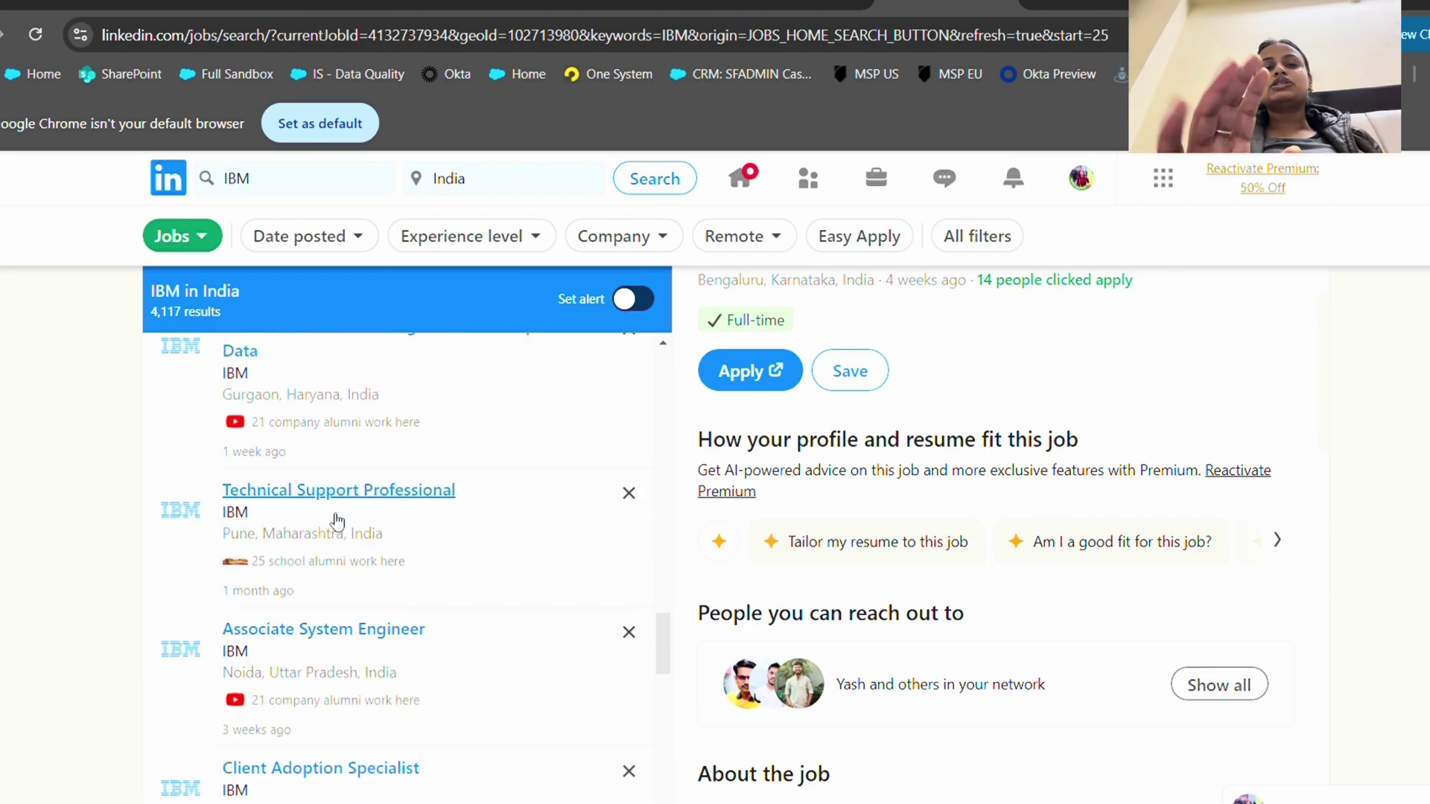
scroll(338, 522, "down", 2)
Open the Noida Associate System Engineer posting, then the Coimbatore one.
left_click(530, 495)
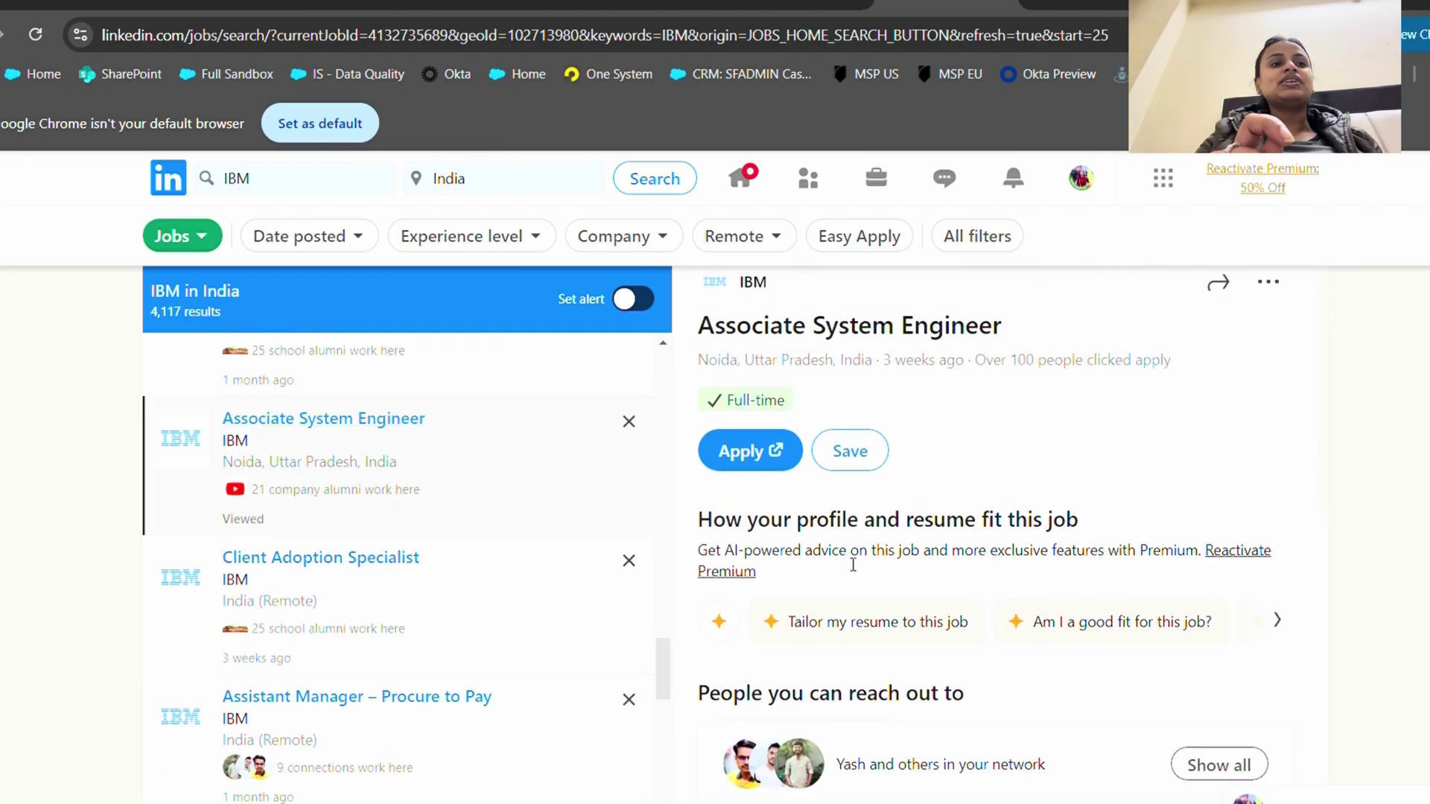
scroll(854, 564, "down", 3)
scroll(852, 568, "down", 2)
scroll(827, 564, "down", 2)
scroll(805, 562, "up", 1)
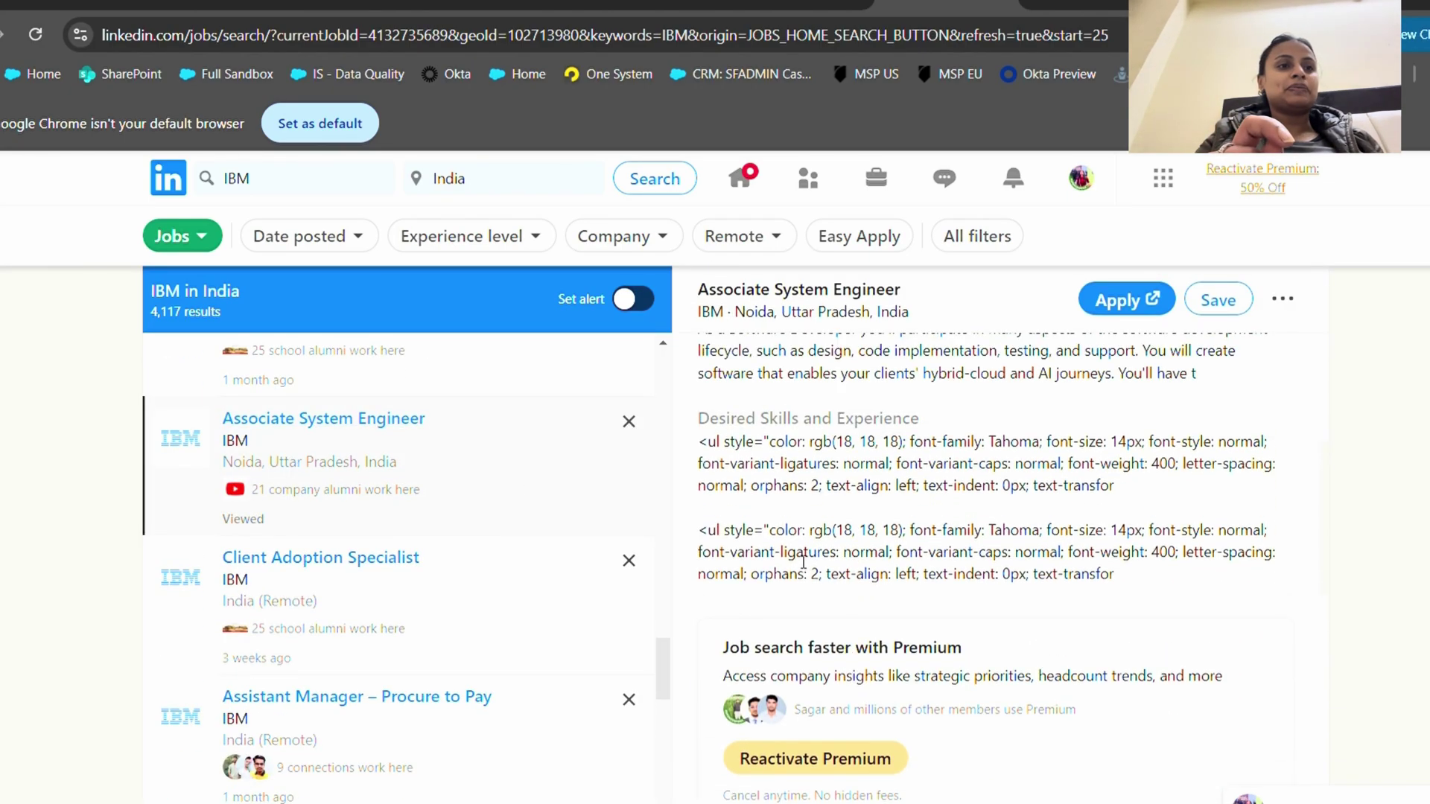
scroll(801, 562, "up", 1)
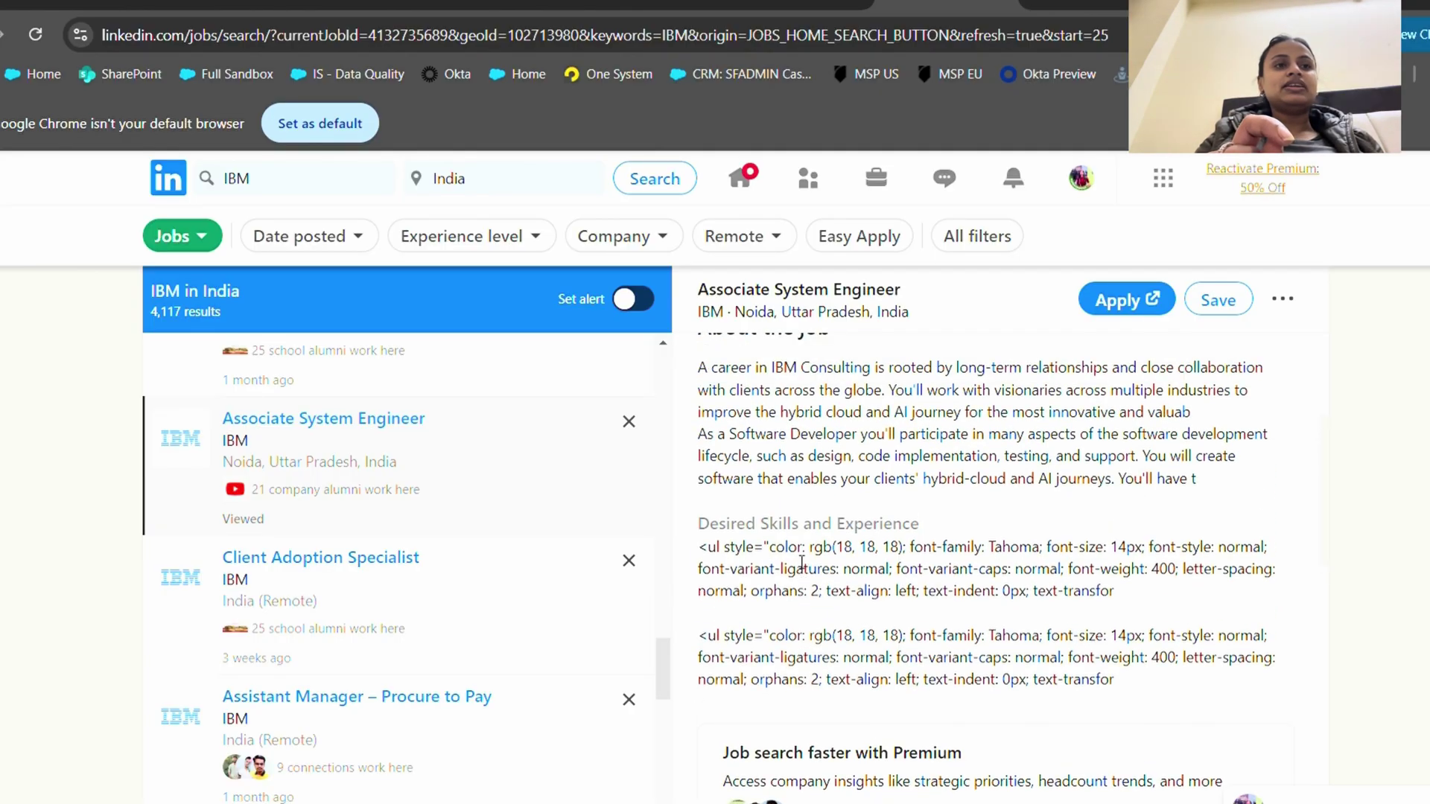
scroll(791, 562, "up", 2)
scroll(770, 504, "up", 2)
scroll(782, 492, "up", 1)
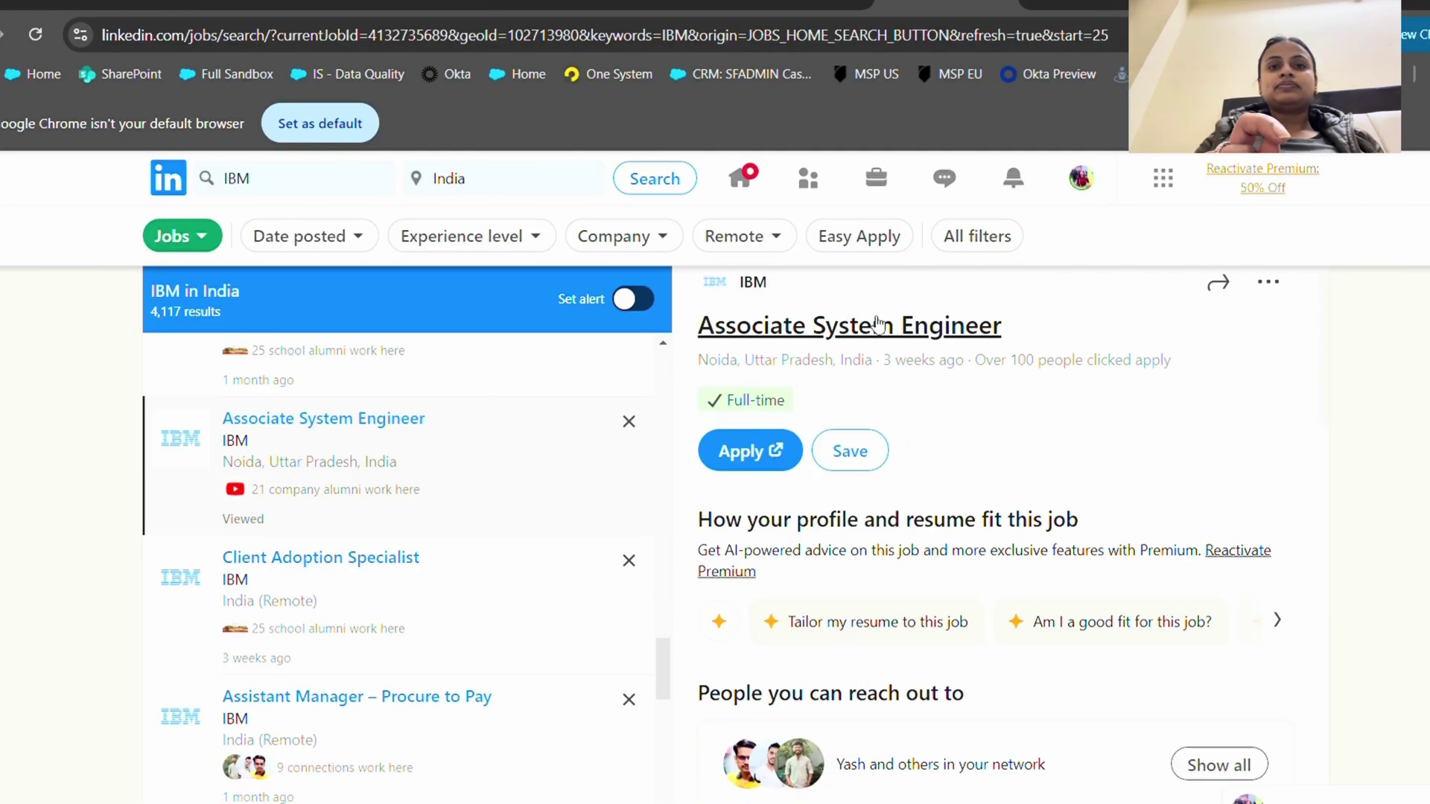
scroll(868, 615, "down", 3)
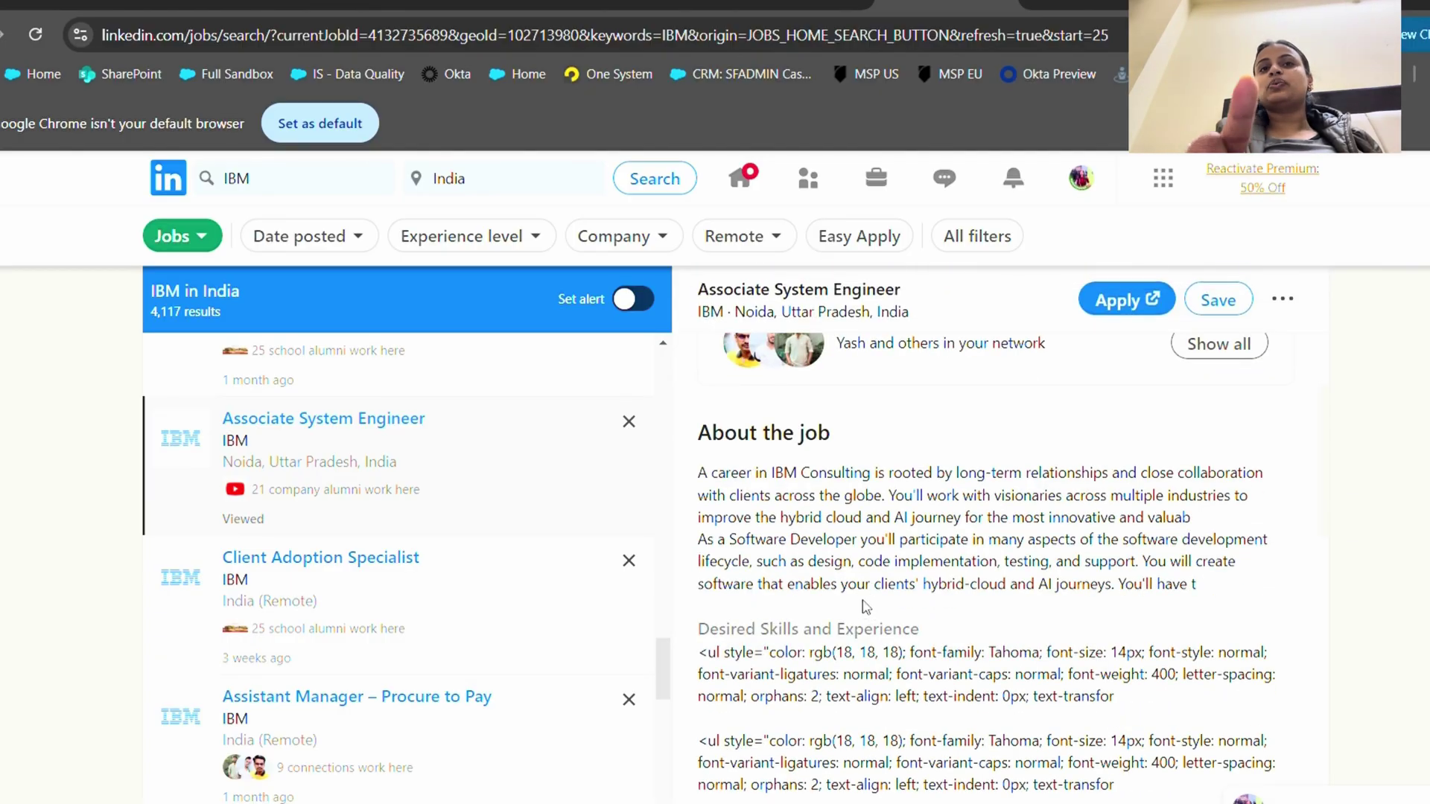
scroll(862, 606, "down", 1)
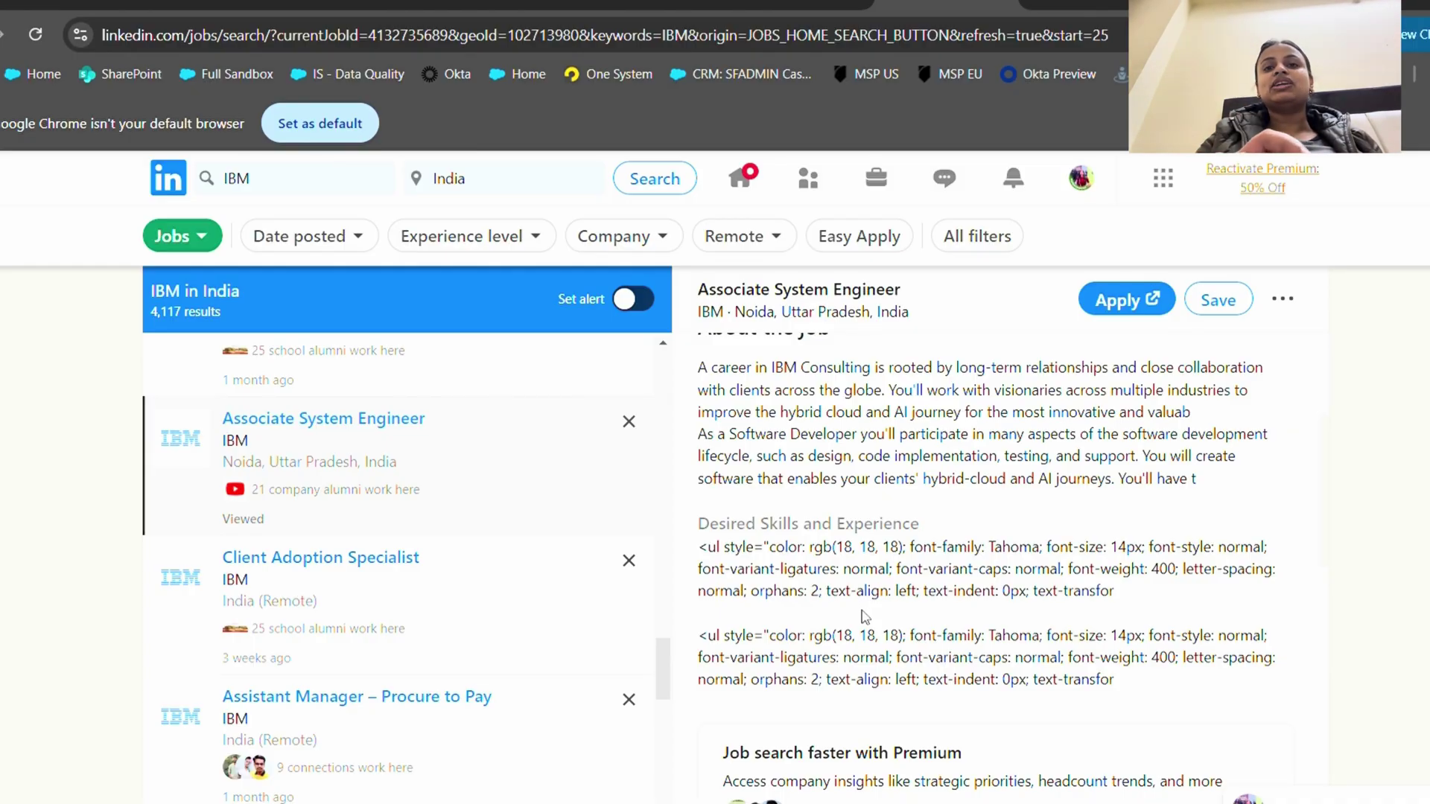
scroll(863, 615, "down", 3)
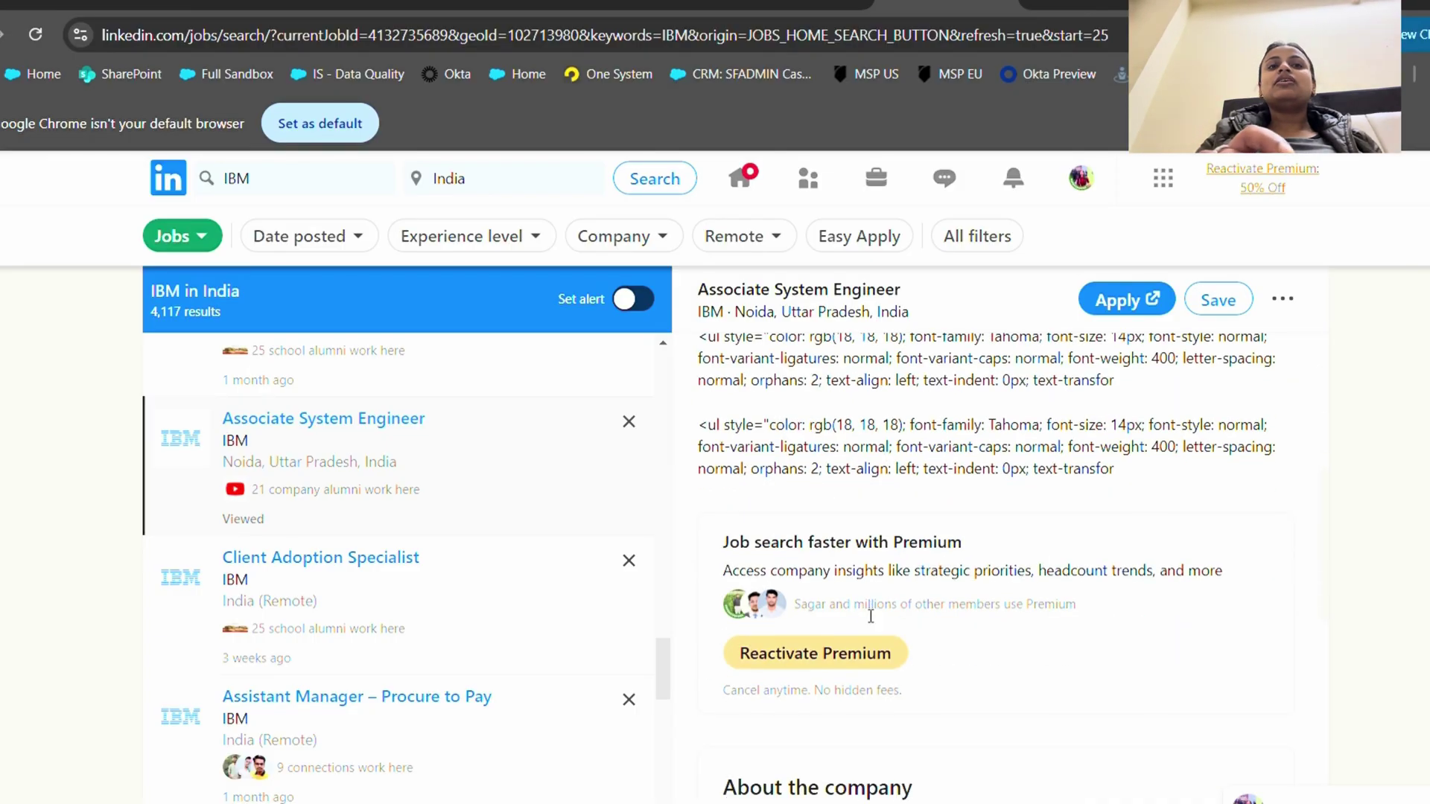
scroll(415, 640, "down", 1)
scroll(422, 636, "down", 1)
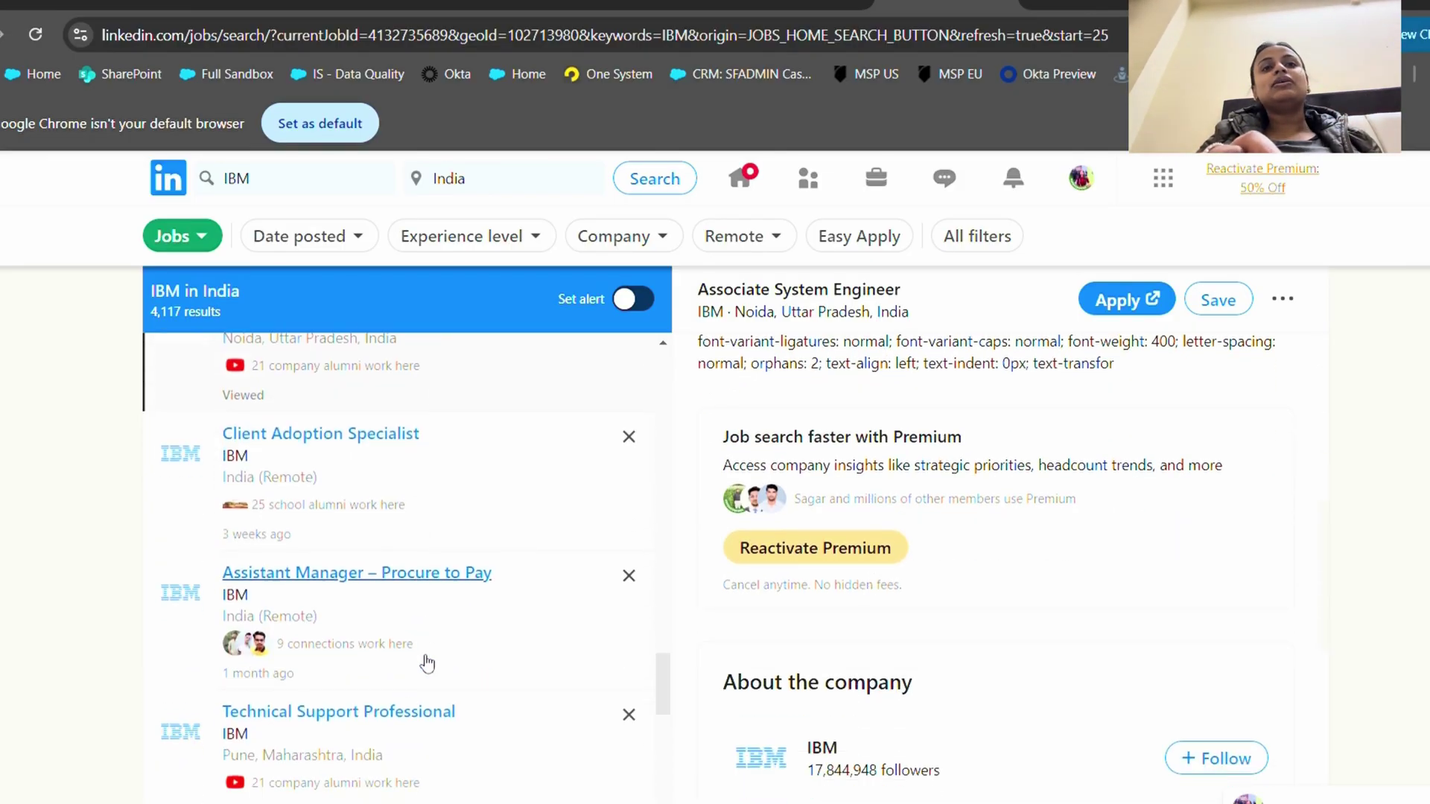
scroll(425, 659, "down", 2)
scroll(428, 660, "down", 1)
scroll(429, 660, "down", 2)
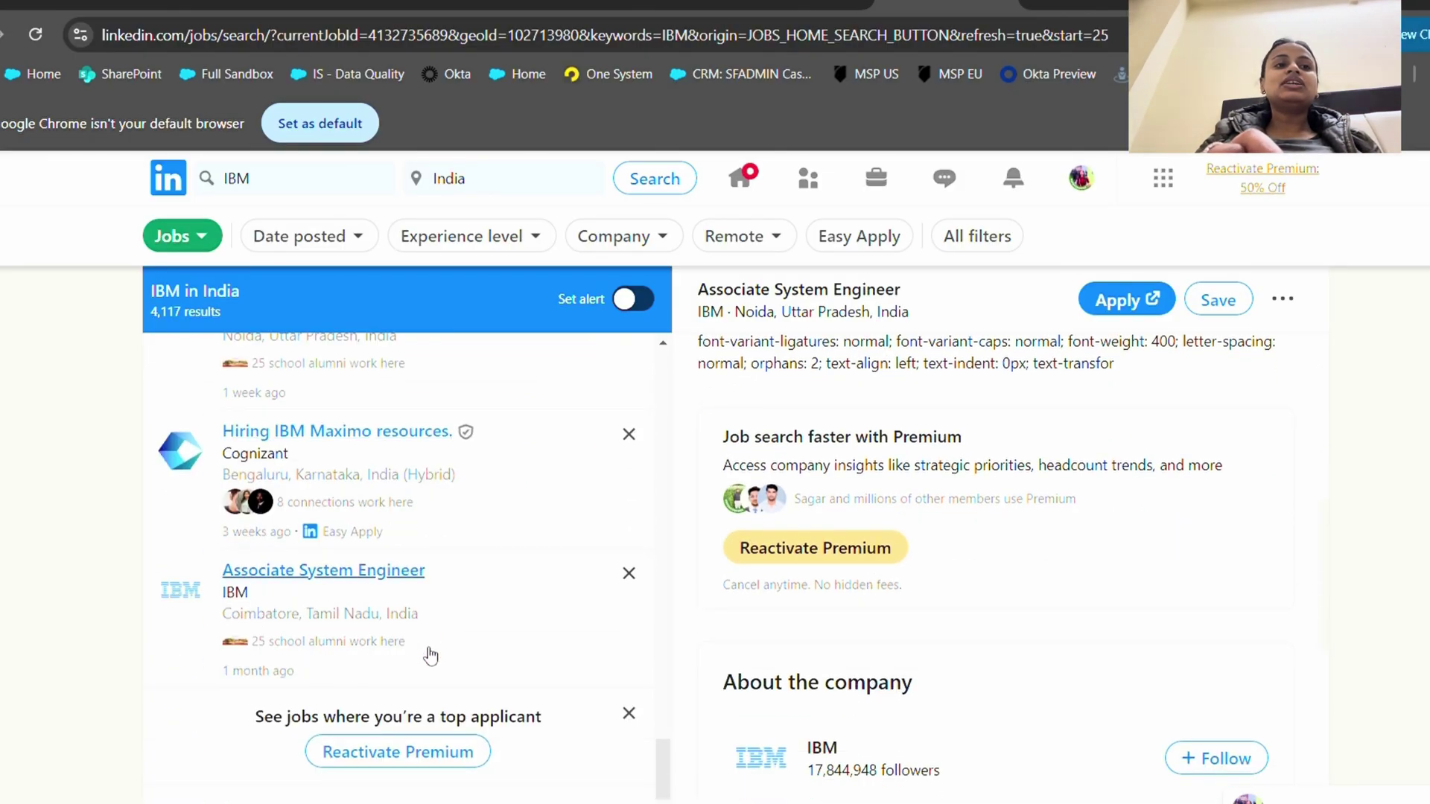
left_click(430, 656)
scroll(793, 607, "down", 1)
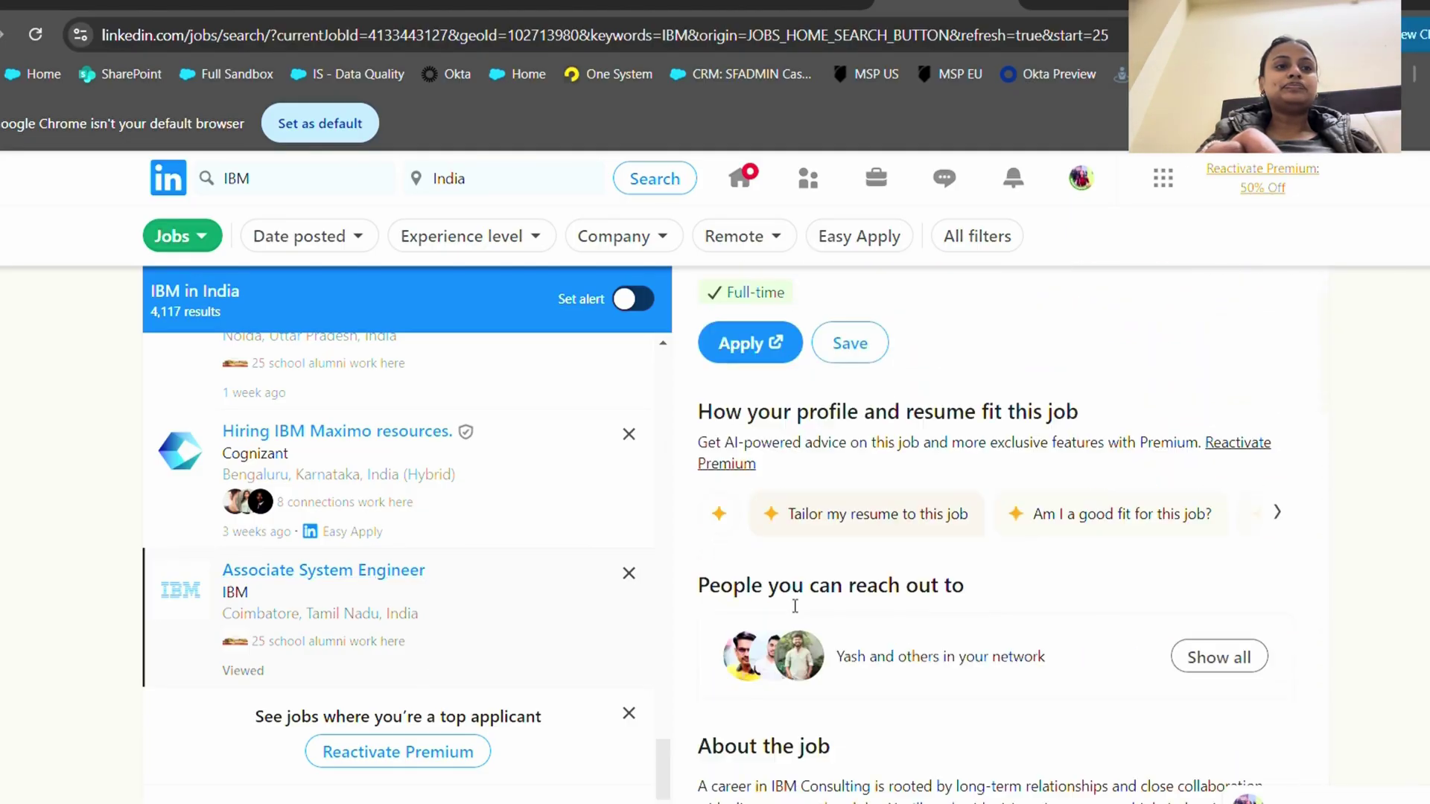
scroll(782, 615, "down", 1)
scroll(782, 621, "down", 2)
scroll(783, 626, "down", 2)
scroll(782, 626, "down", 2)
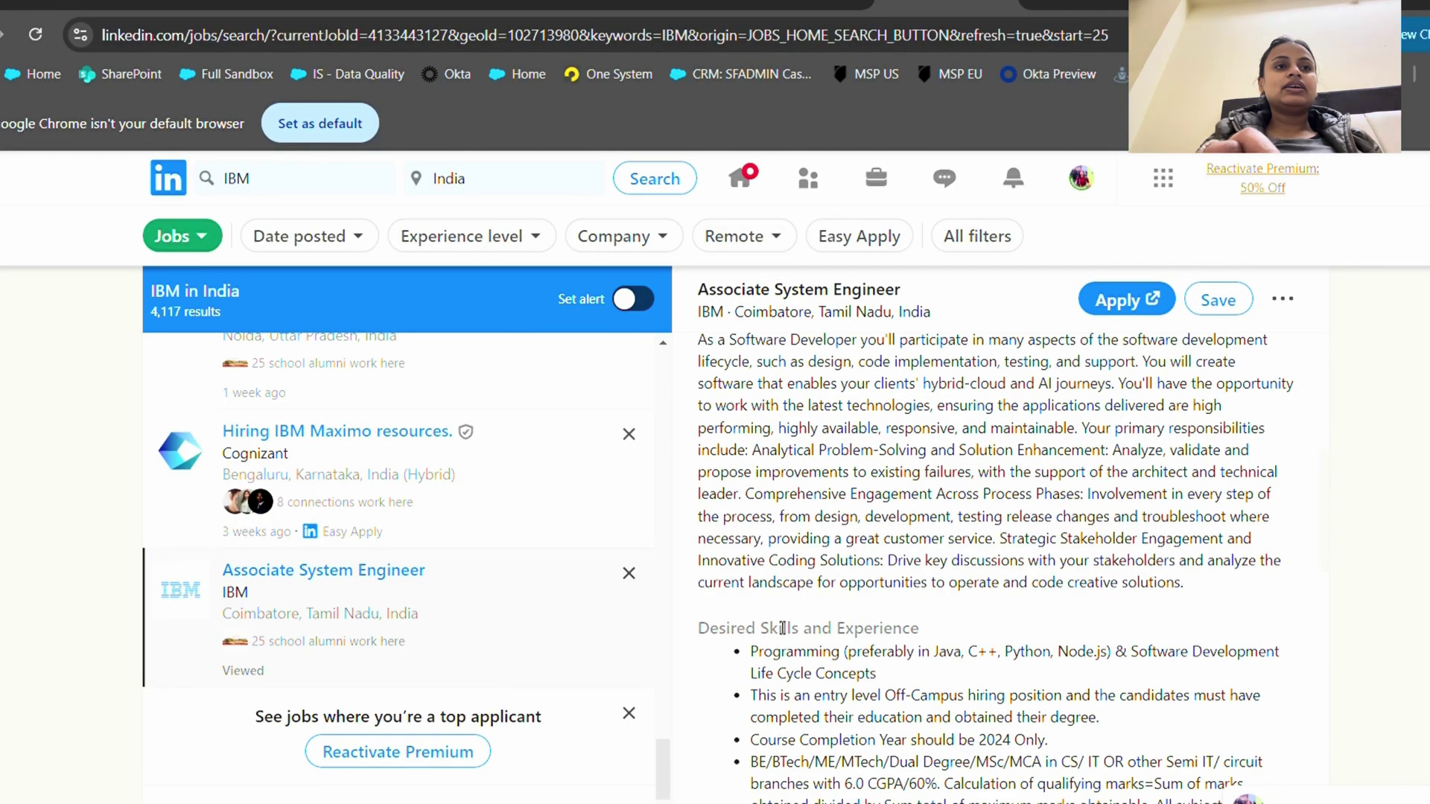
scroll(783, 626, "down", 1)
scroll(379, 692, "down", 2)
scroll(374, 716, "down", 1)
Switch to results page 3 and open the Bengaluru Associate System Engineer card.
left_click(344, 674)
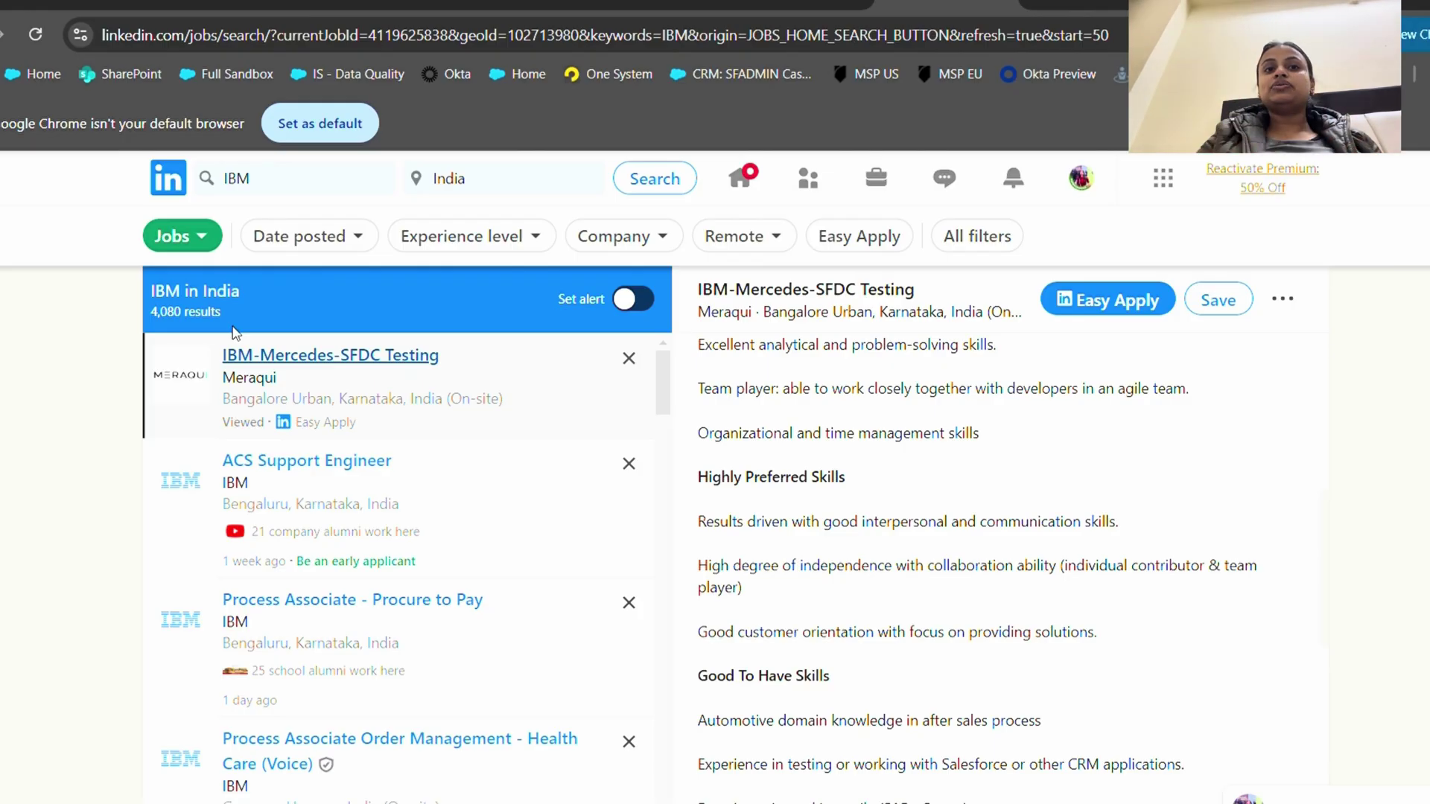
scroll(335, 521, "down", 4)
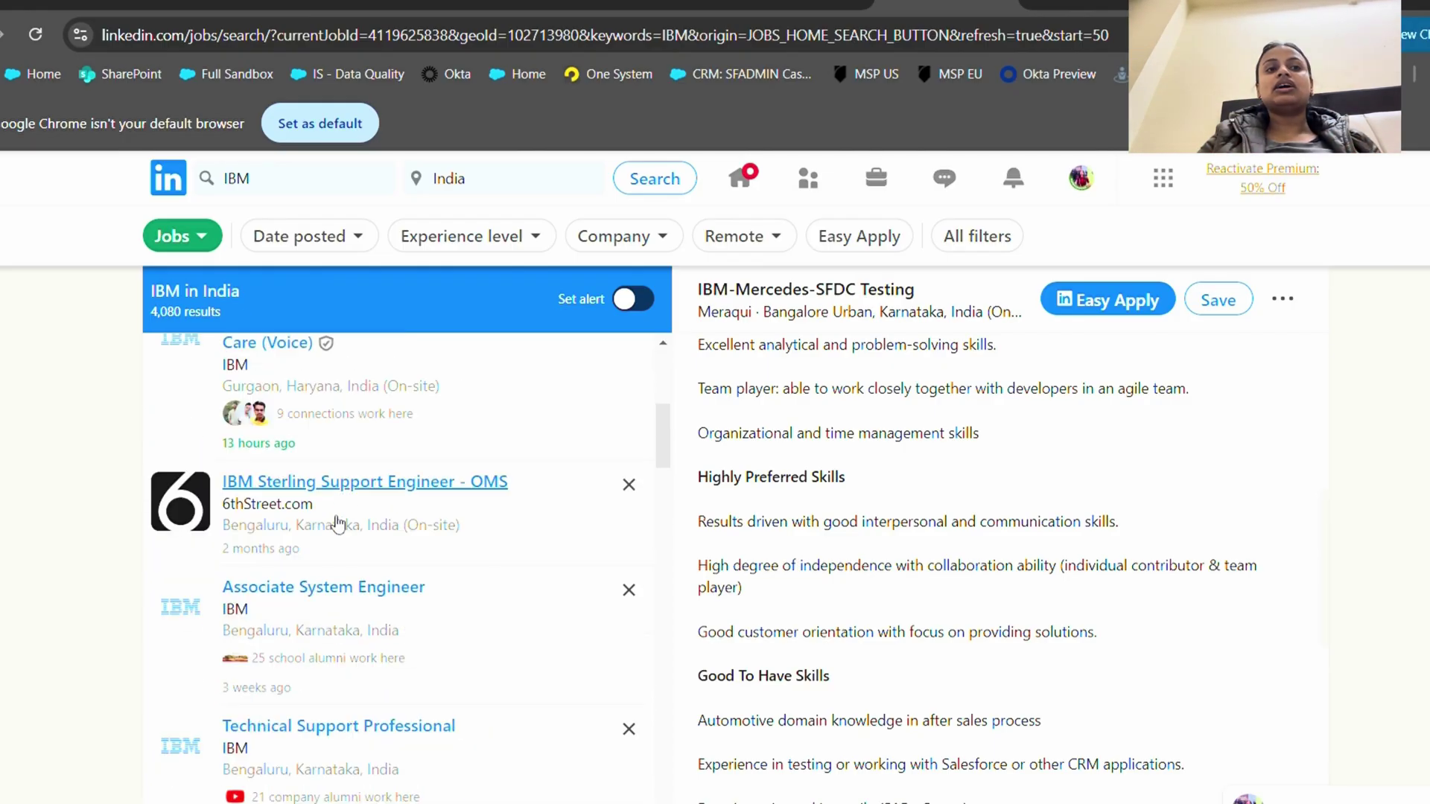
scroll(309, 613, "down", 3)
scroll(229, 581, "up", 1)
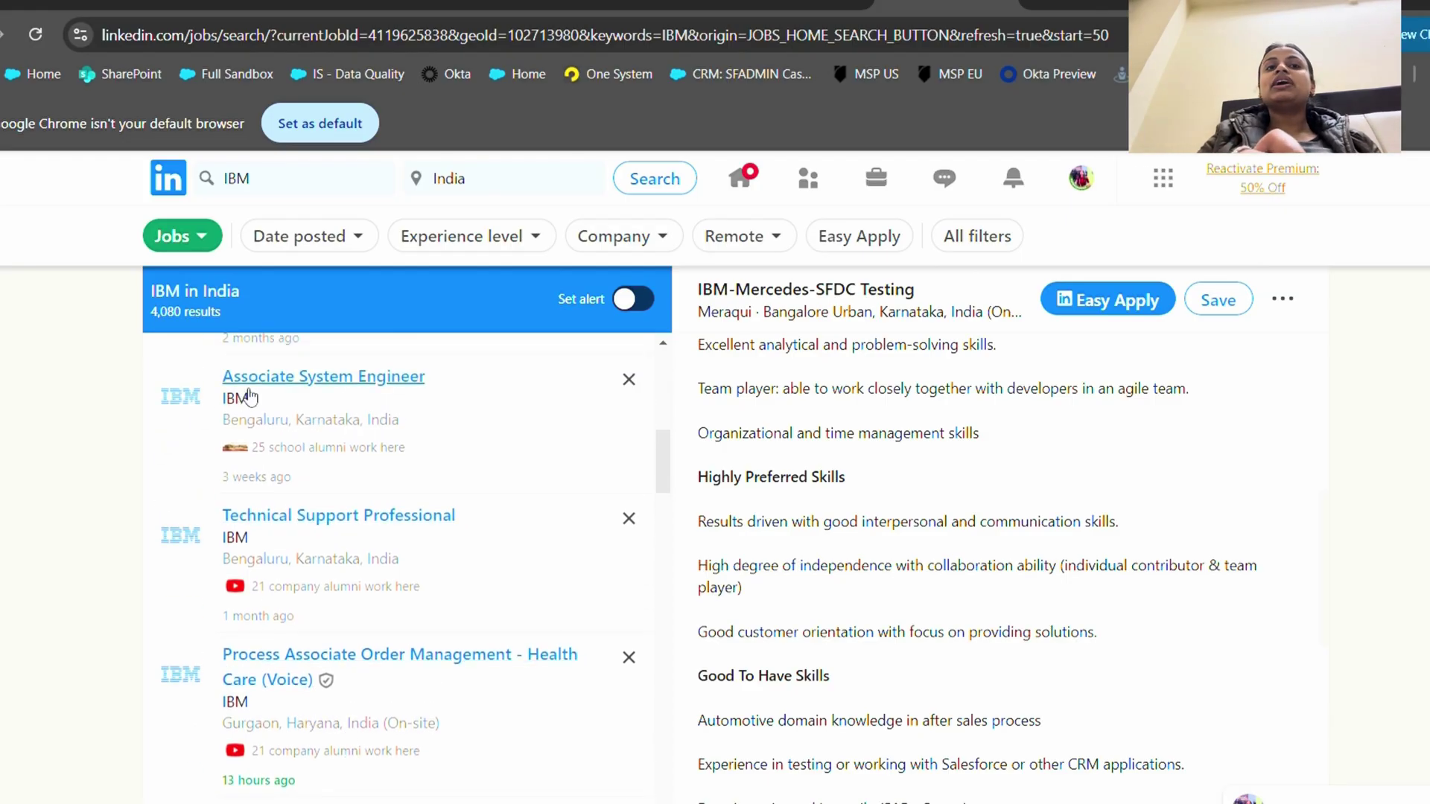
left_click(393, 396)
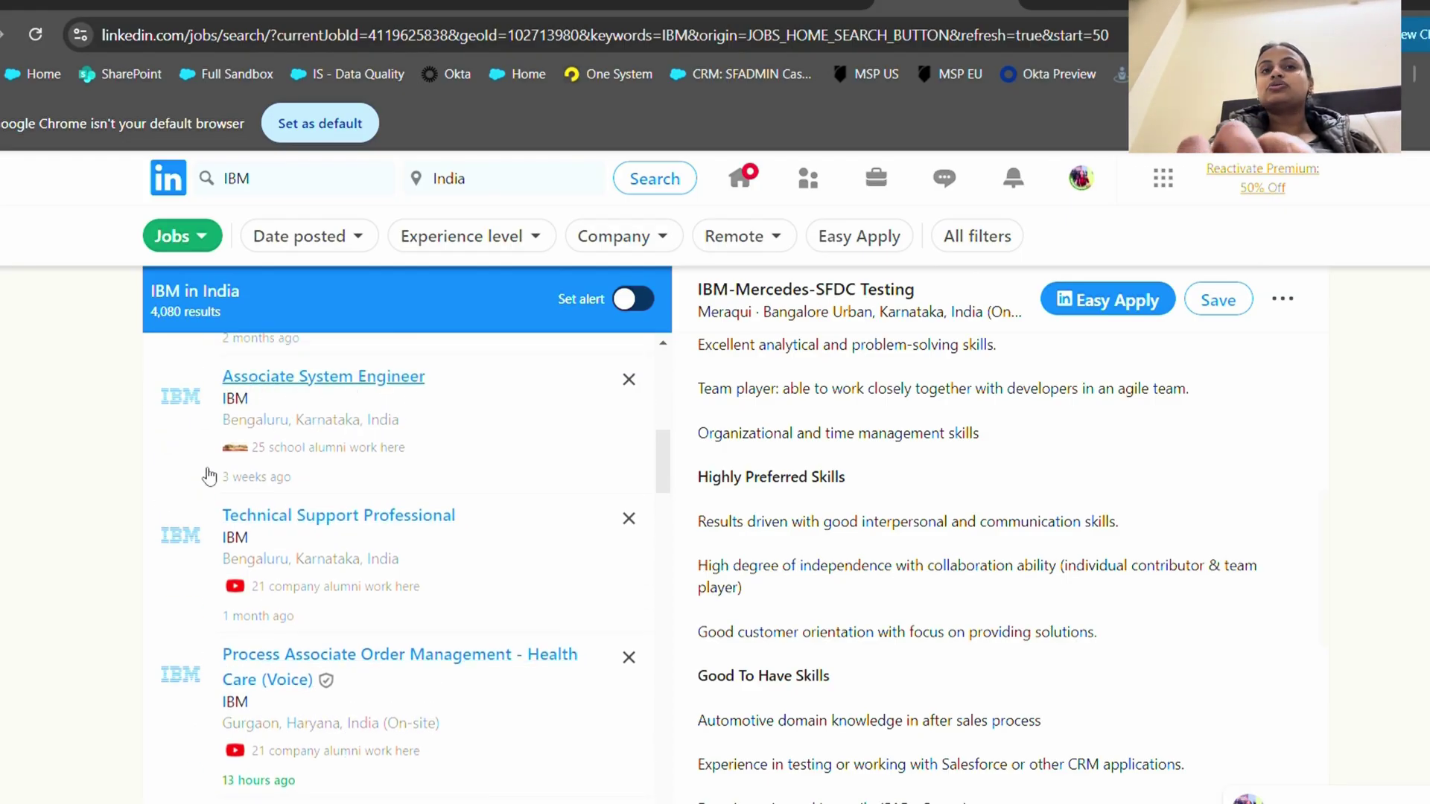
scroll(203, 489, "down", 1)
scroll(201, 489, "up", 2)
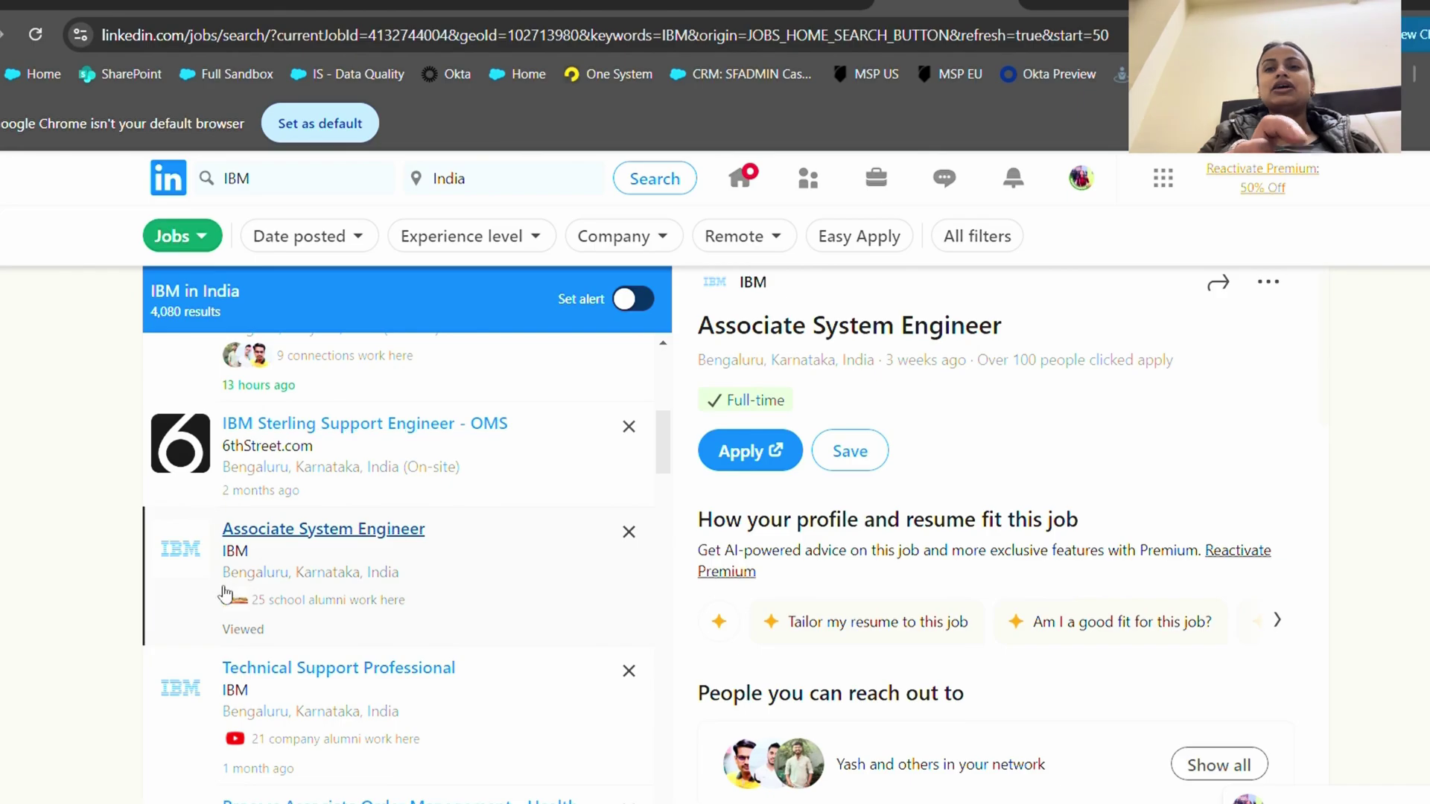
scroll(202, 651, "down", 1)
scroll(202, 652, "down", 3)
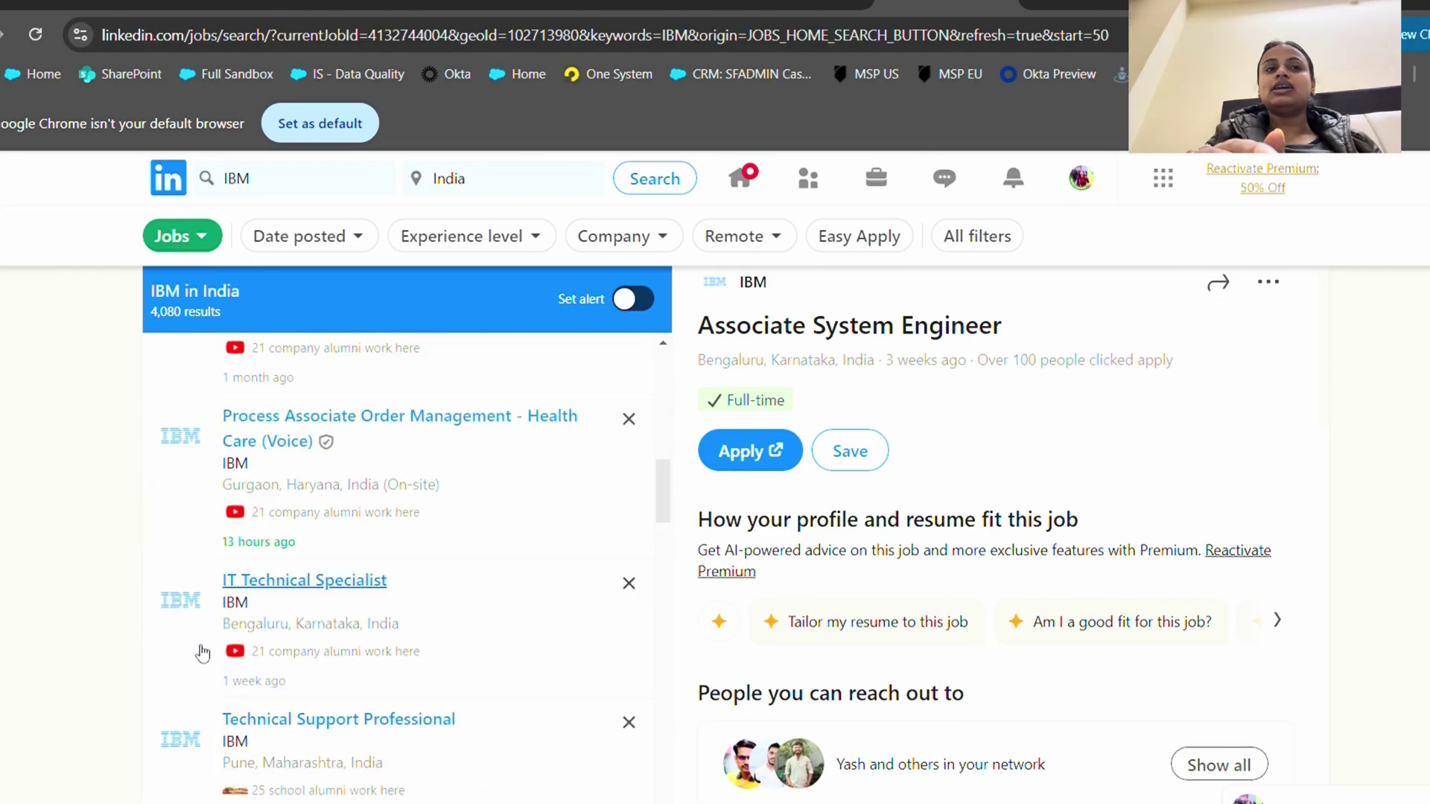